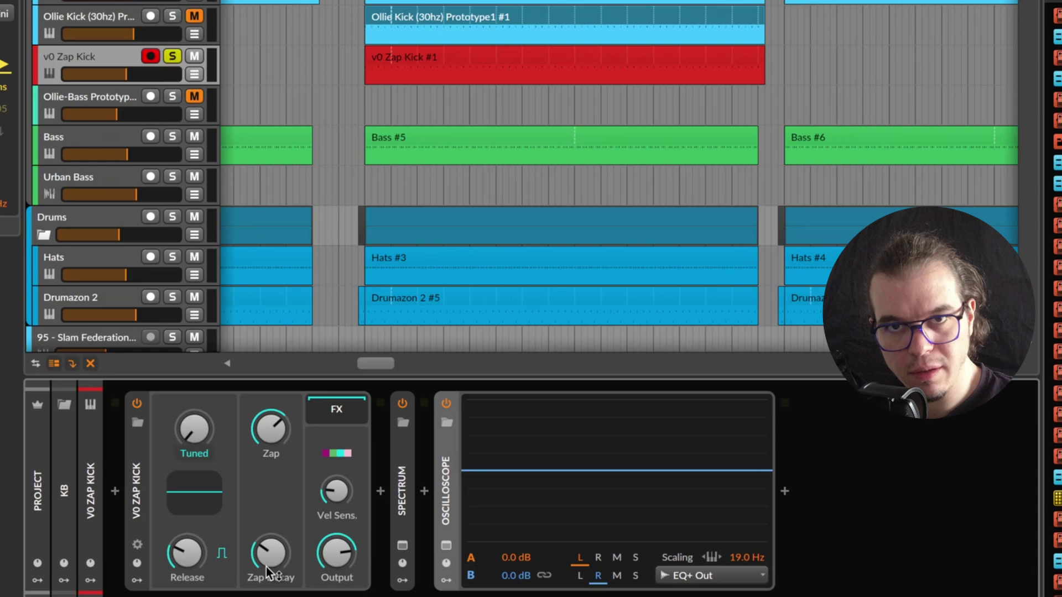
Step: Raise the Zap Kick's Tuned pitch, shorten Release, set Vel Sens to 16.5 % and lower Output
left_click_drag(208, 437, 206, 437)
left_click_drag(188, 564, 188, 565)
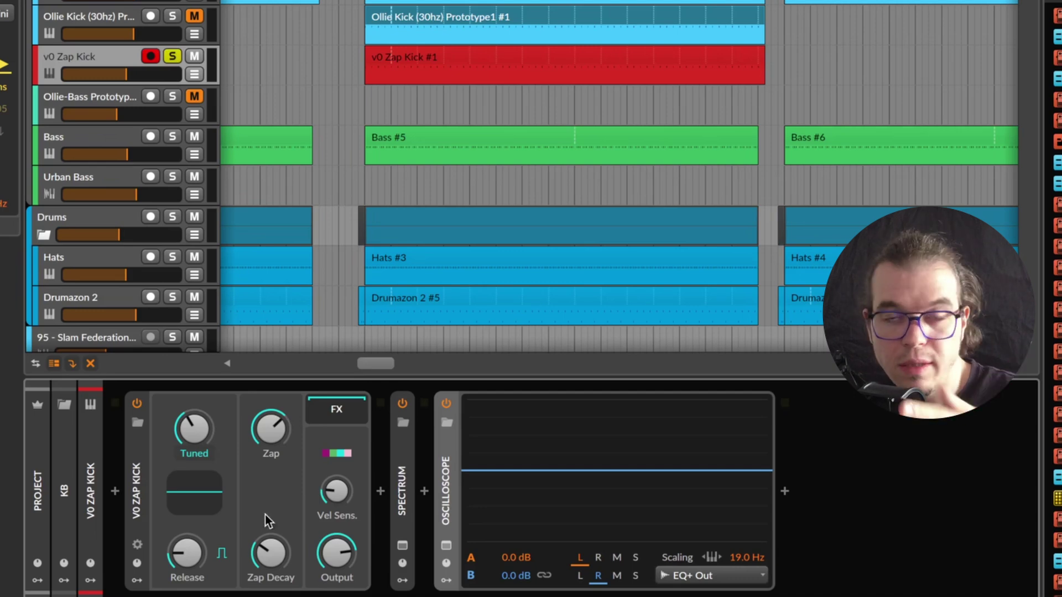
left_click_drag(338, 497, 337, 499)
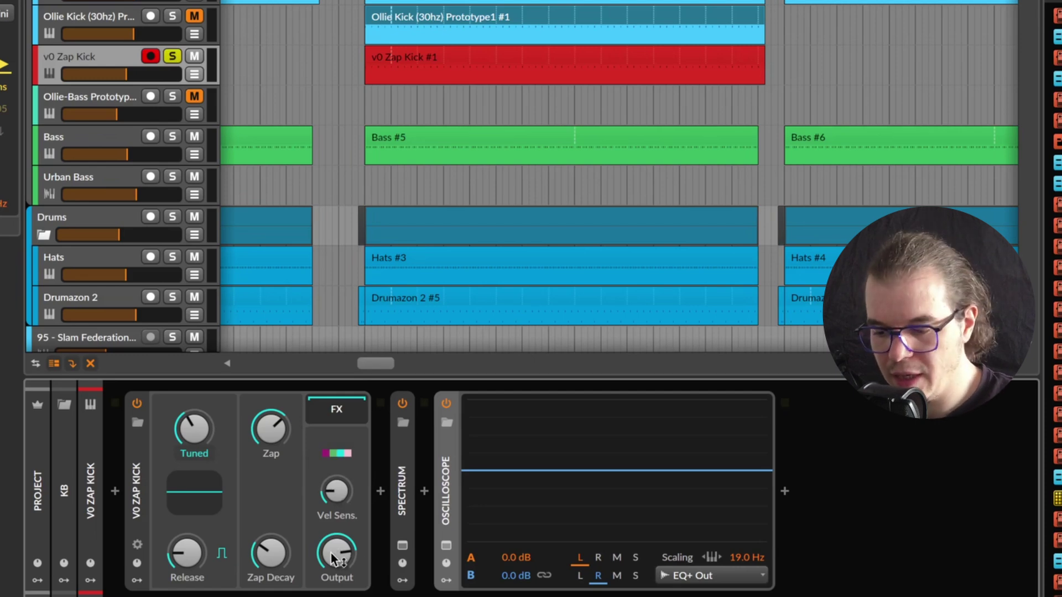
left_click_drag(336, 553, 335, 558)
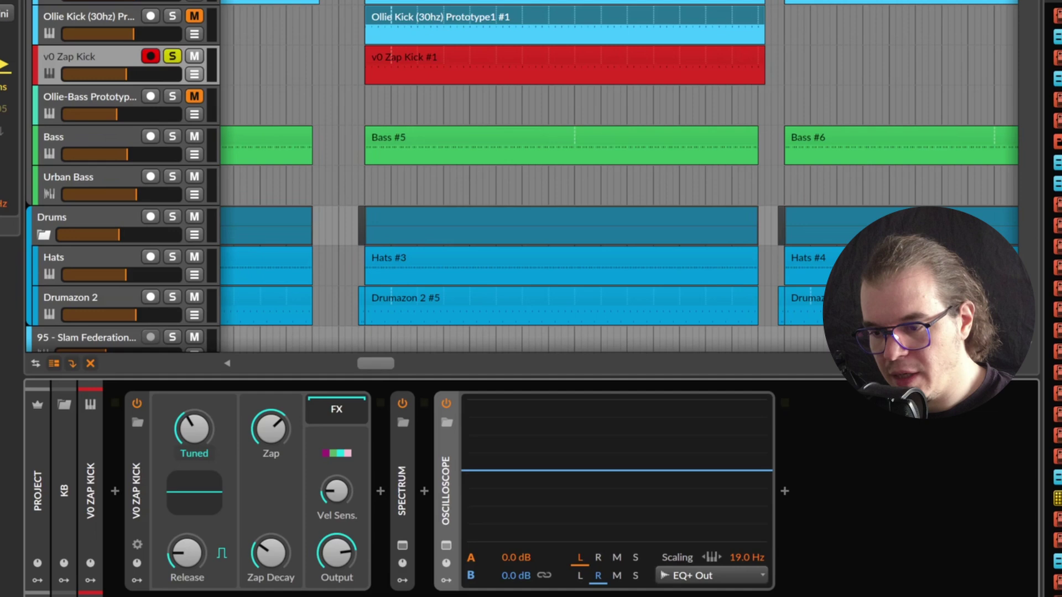
Step: Unsolo v0 Zap Kick, audition the full mix, and expand the Spectrum analyser display
left_click(172, 56)
key("space")
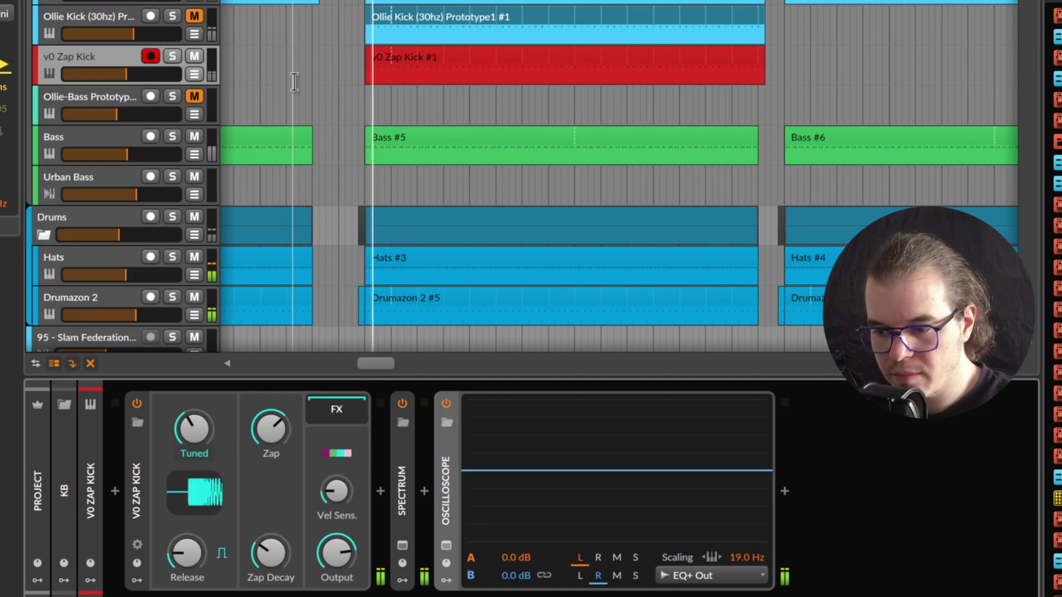
key("space")
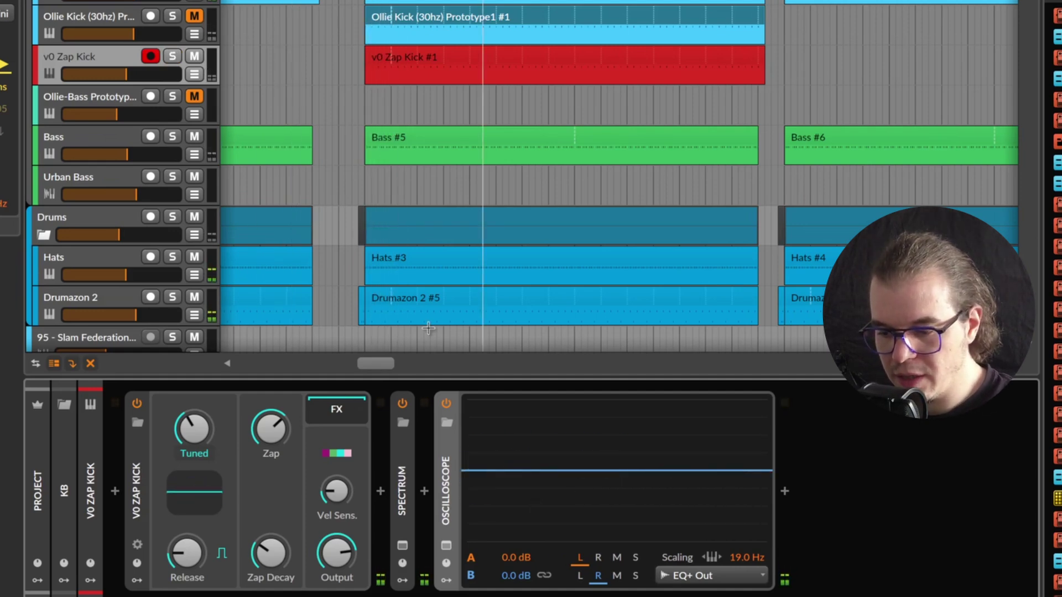
left_click(400, 480)
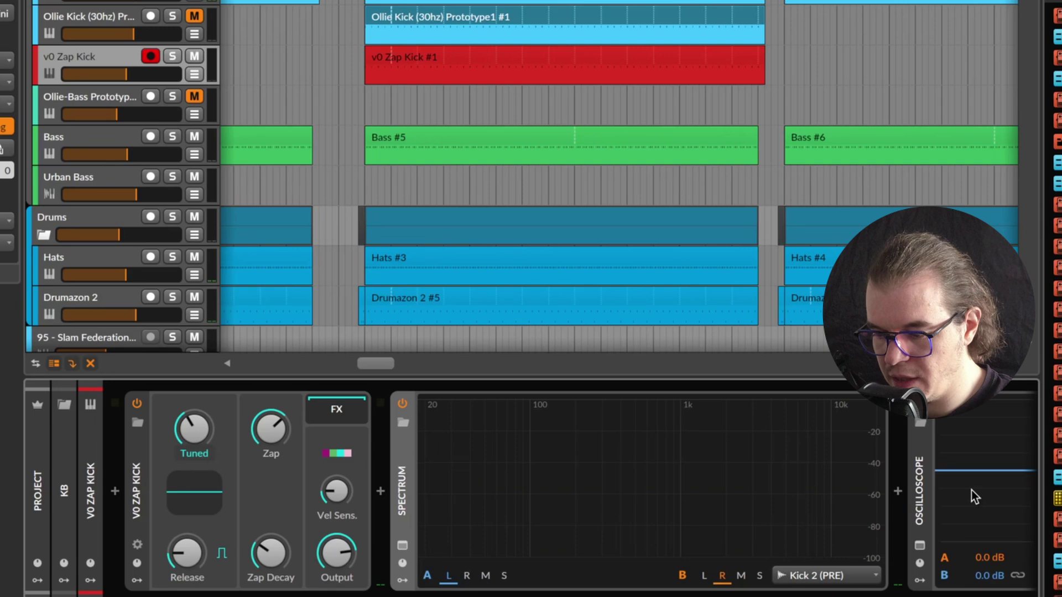
left_click_drag(1041, 442, 1059, 442)
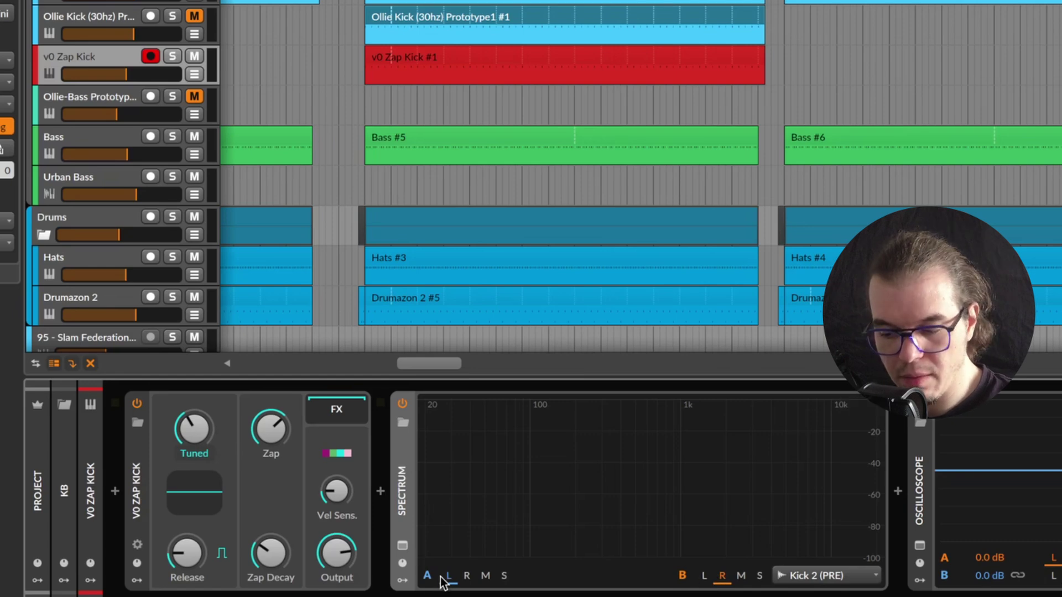
Step: Float the Oscilloscope in its own window, then re-solo v0 Zap Kick and play it
left_click(920, 546)
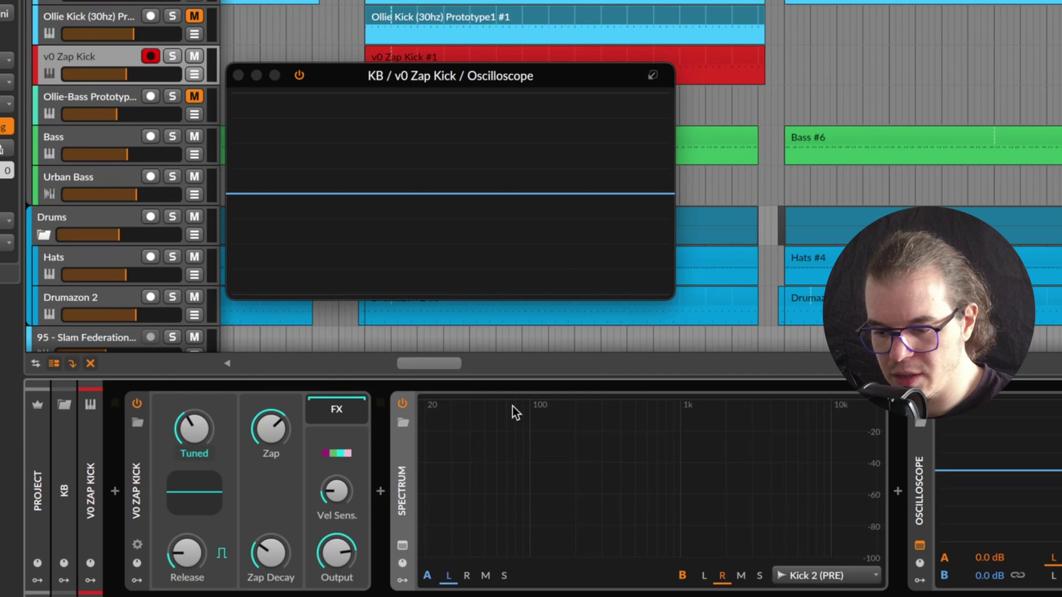
key("space")
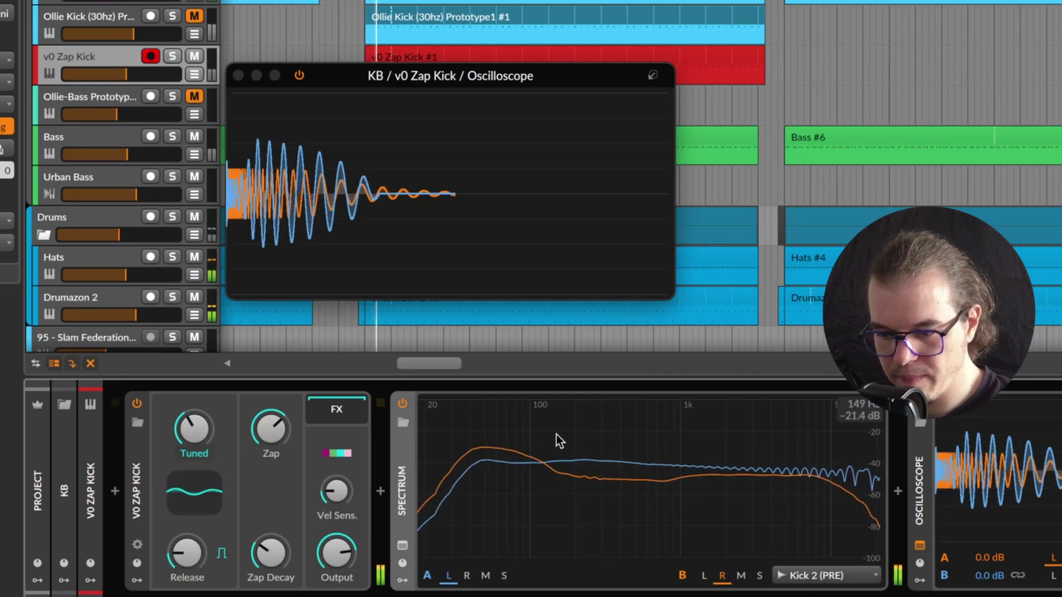
key("space")
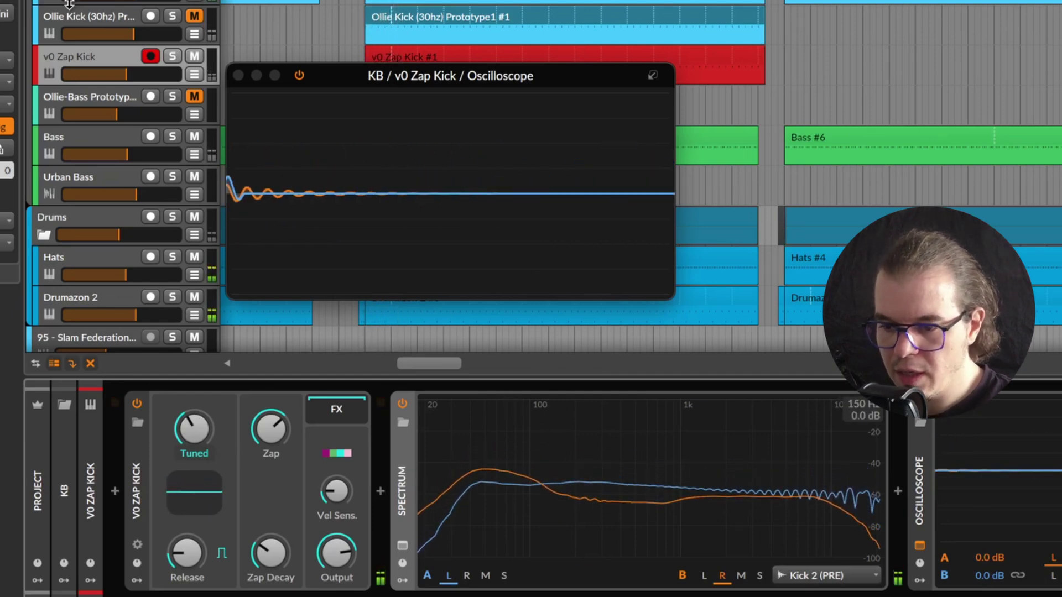
left_click(174, 56)
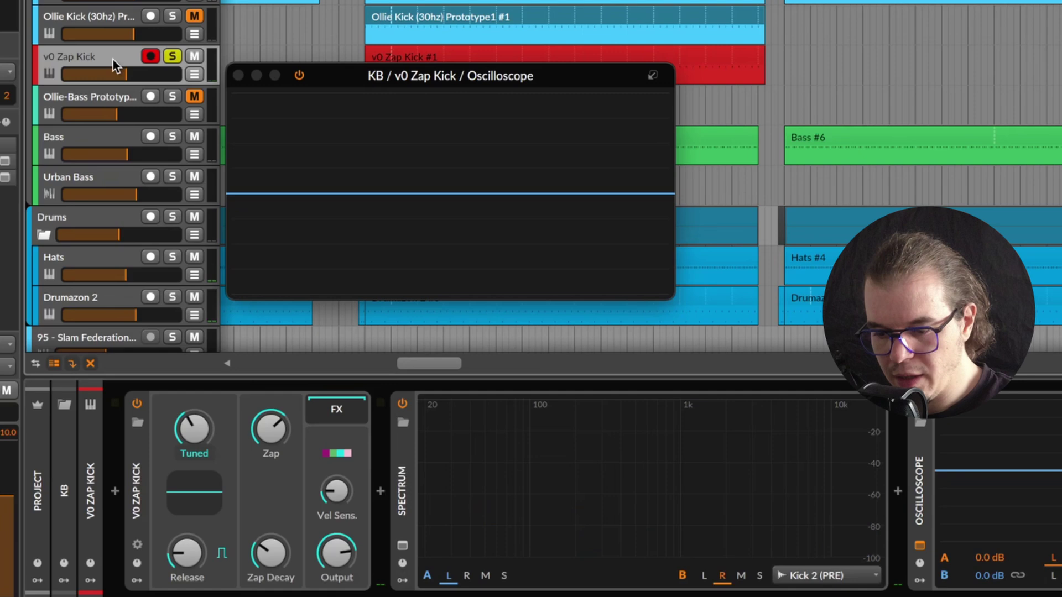
key("space")
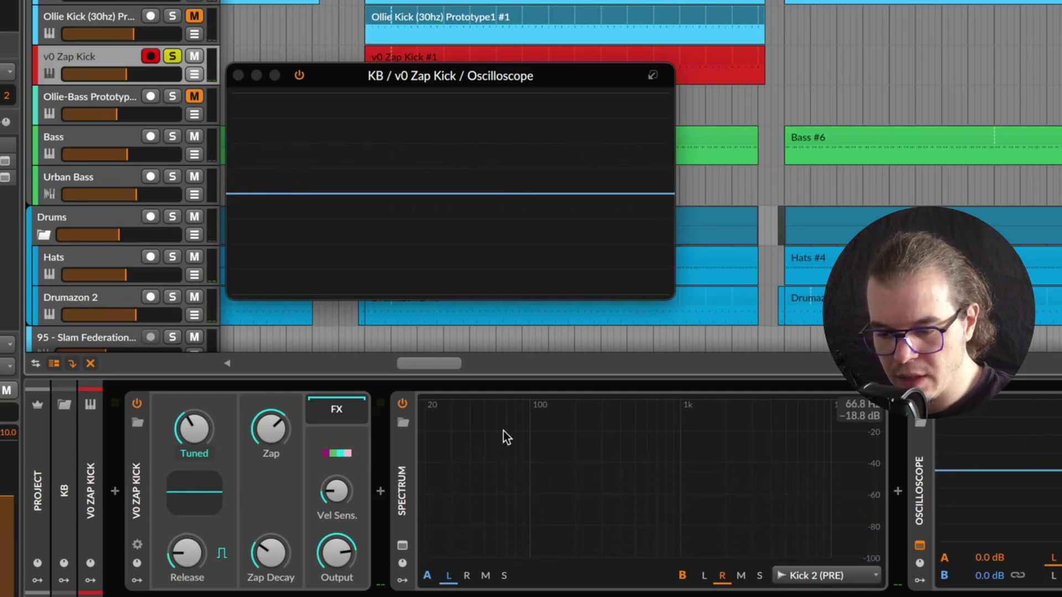
Step: Turn the kick's Tuned frequency all the way down to its minimum
left_click(191, 438)
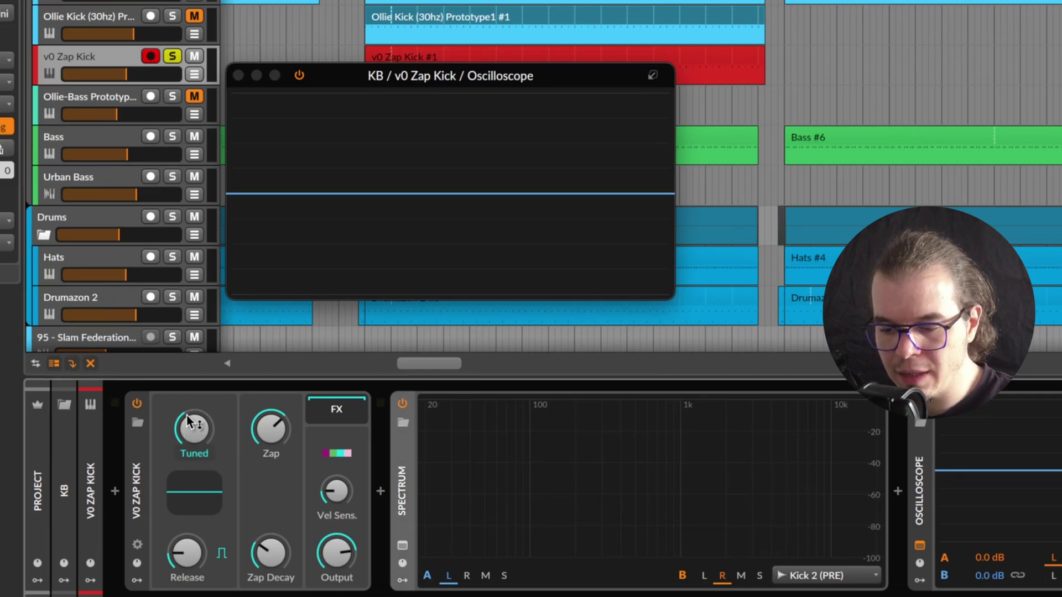
double_click(192, 433)
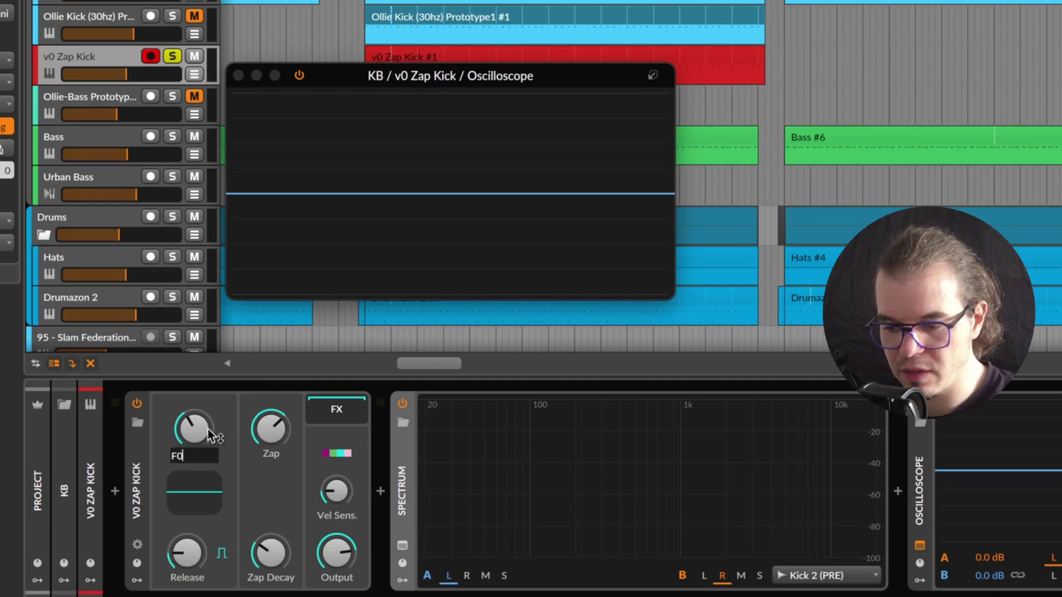
key("Escape")
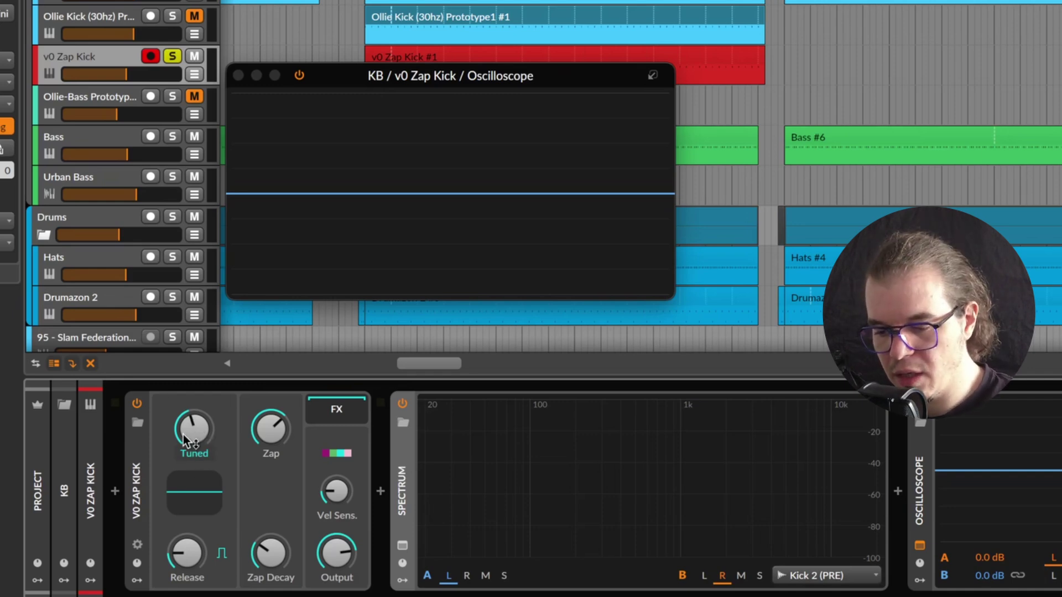
left_click_drag(185, 441, 185, 487)
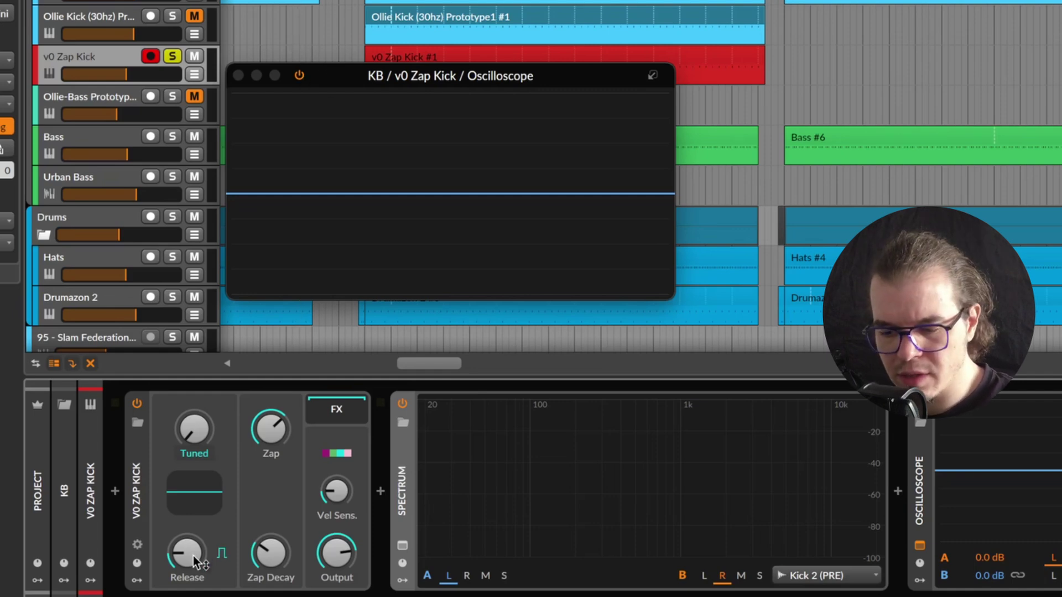
Step: Shorten Release to about 14.9 ms and set Zap to 6.03 while playing
left_click_drag(185, 545, 186, 559)
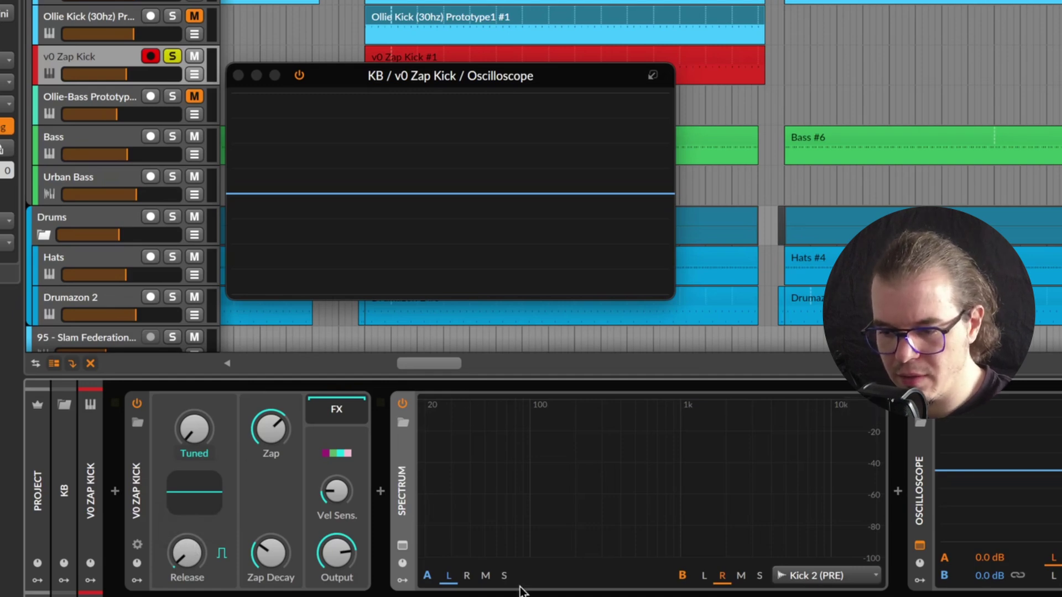
key("space")
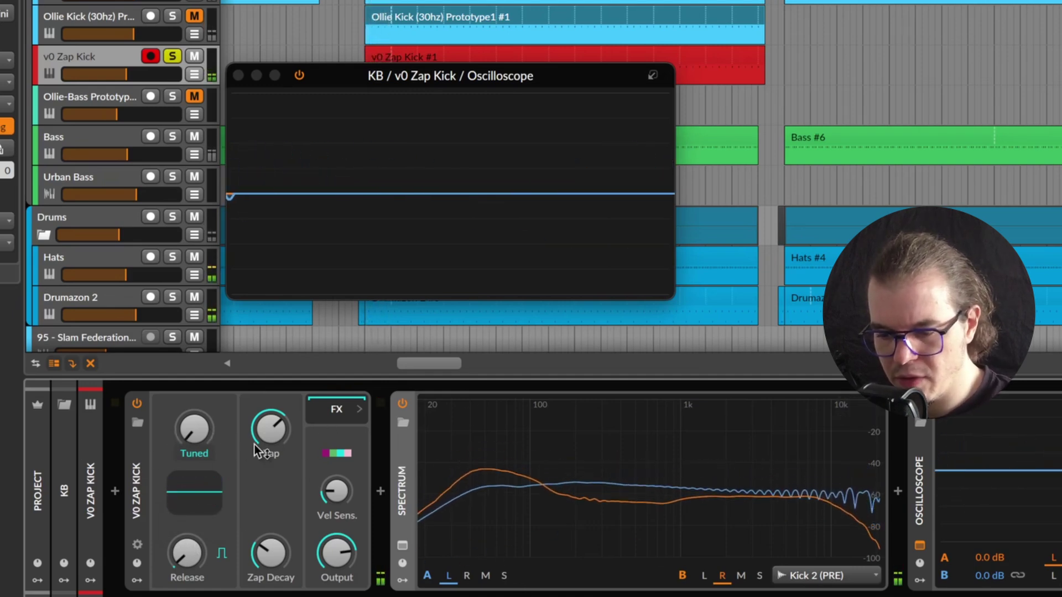
left_click_drag(269, 434, 287, 423)
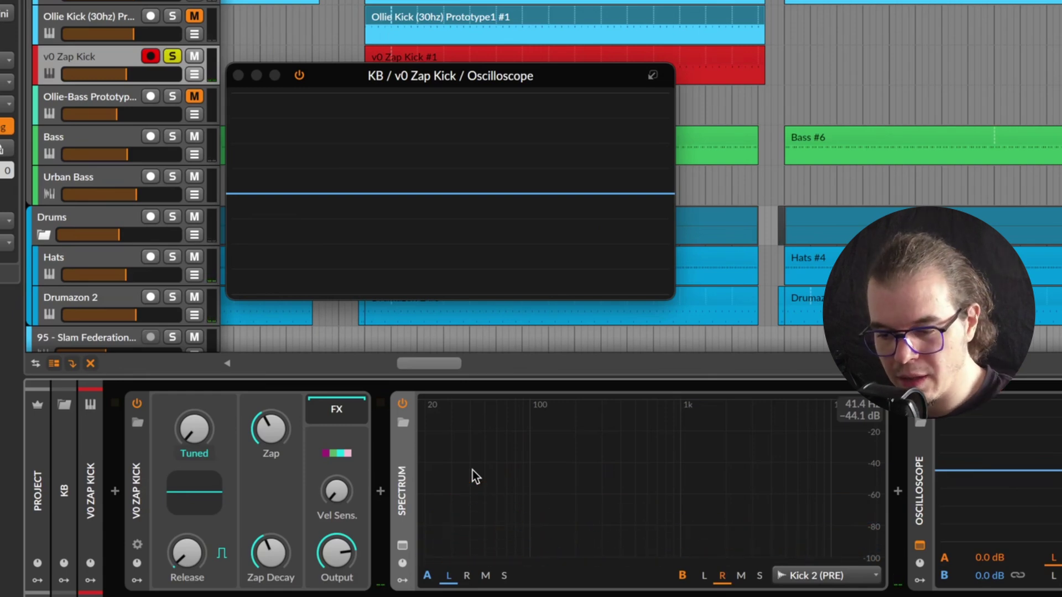
Step: Insert an EQ+ after the Kick and set its analyser resolution to Huge
left_click(380, 490)
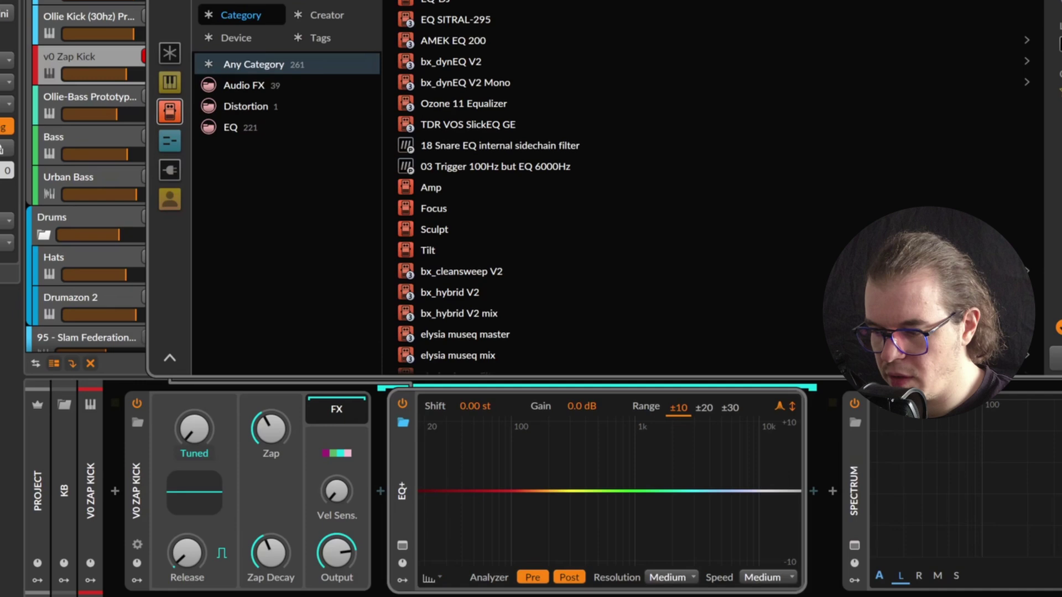
key("Escape")
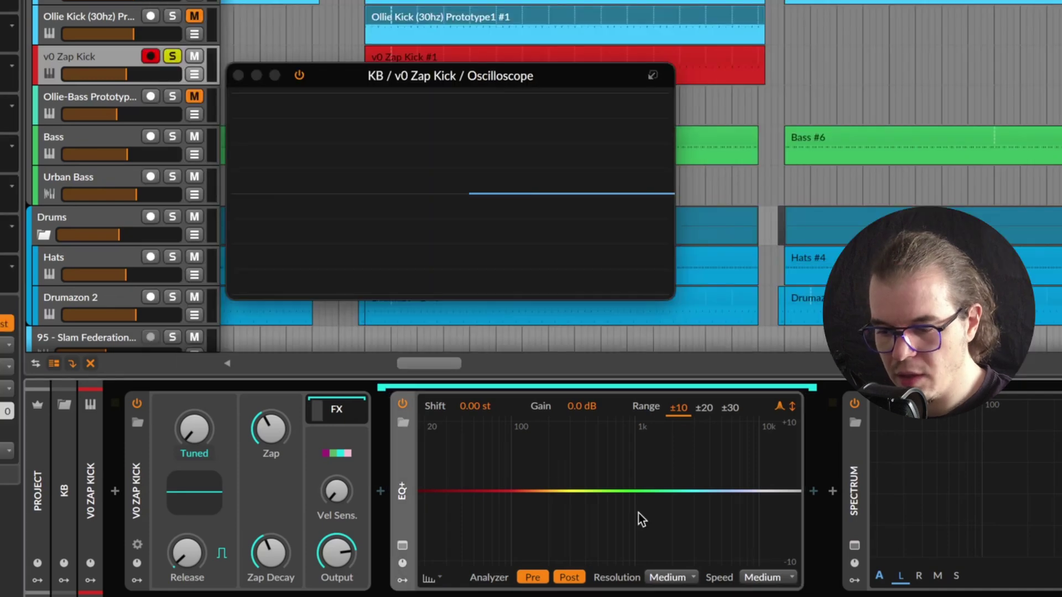
left_click(669, 577)
left_click(679, 557)
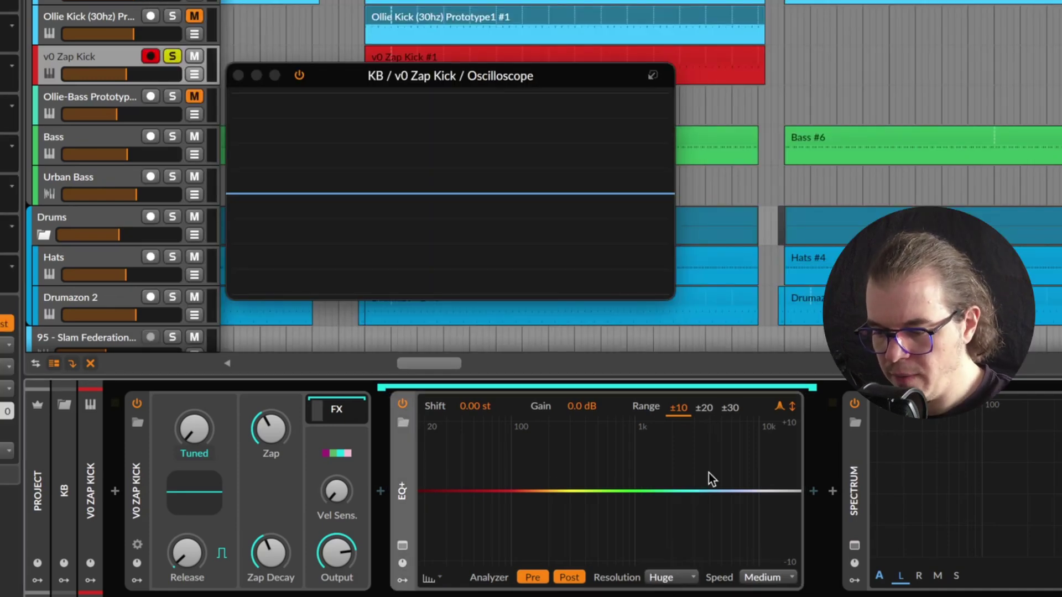
Step: Add a High-cut 4 band and place it around 9.45 kHz
double_click(789, 500)
left_click_drag(789, 500, 743, 499)
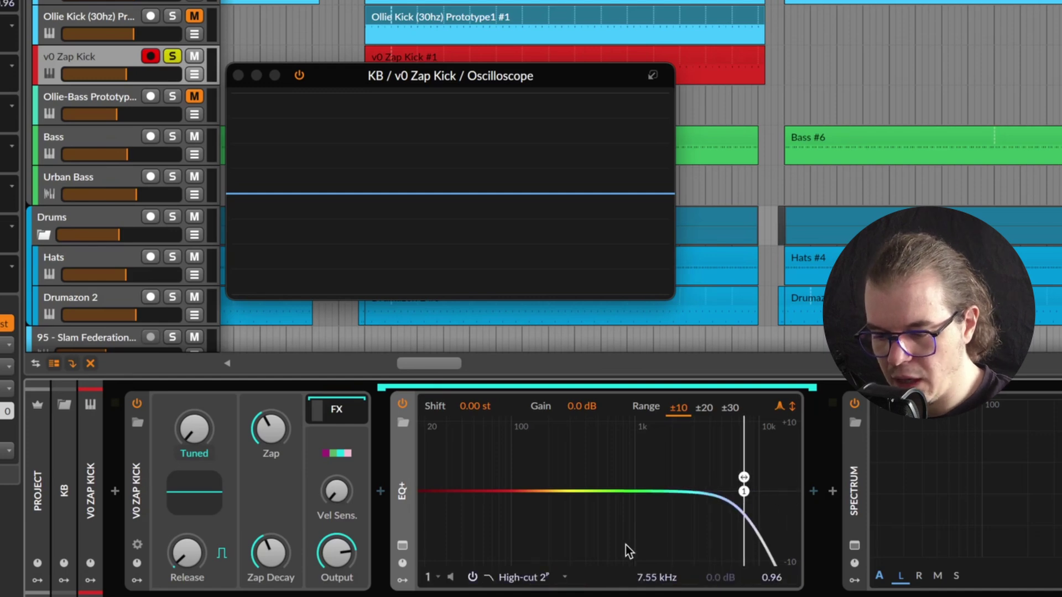
left_click(546, 580)
left_click(593, 480)
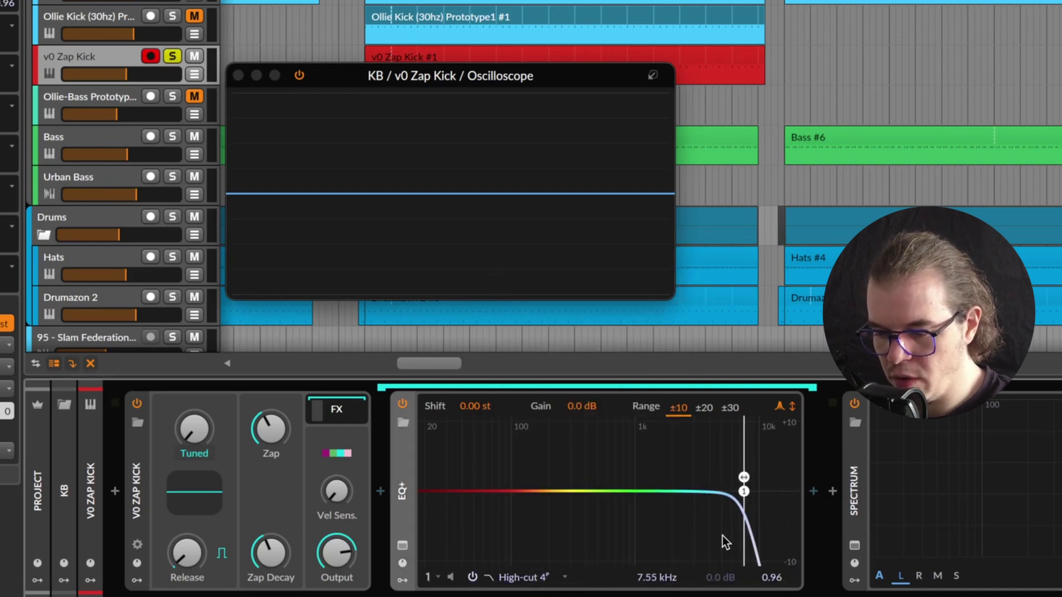
mouse_move(652, 578)
left_mouse_down()
mouse_move(651, 555)
mouse_move(654, 581)
left_mouse_up()
Step: Audition the high-cut kick, then collapse Spectrum and select the Oscilloscope
key("space")
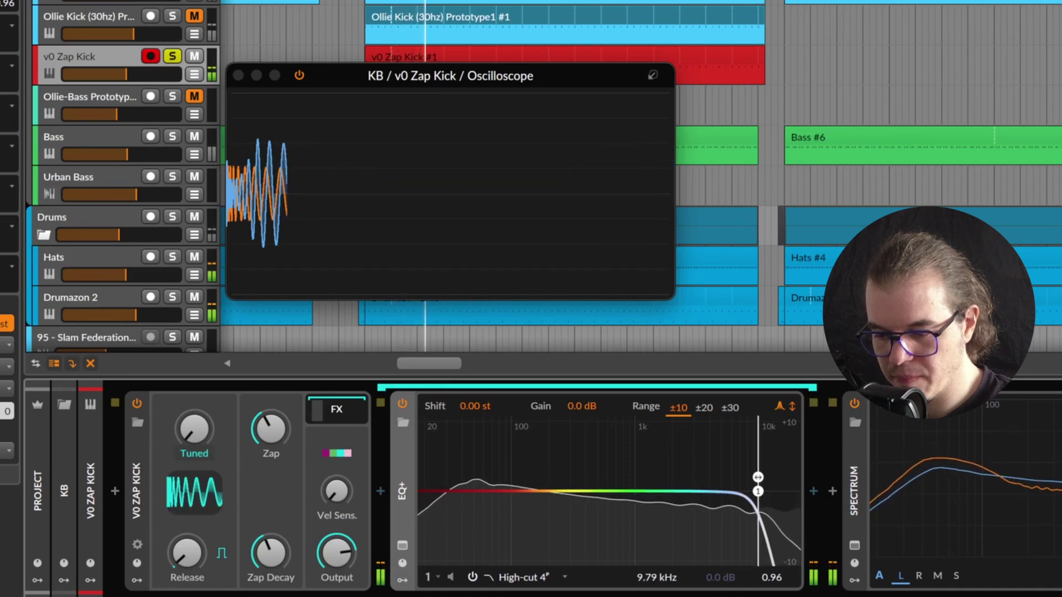
key("space")
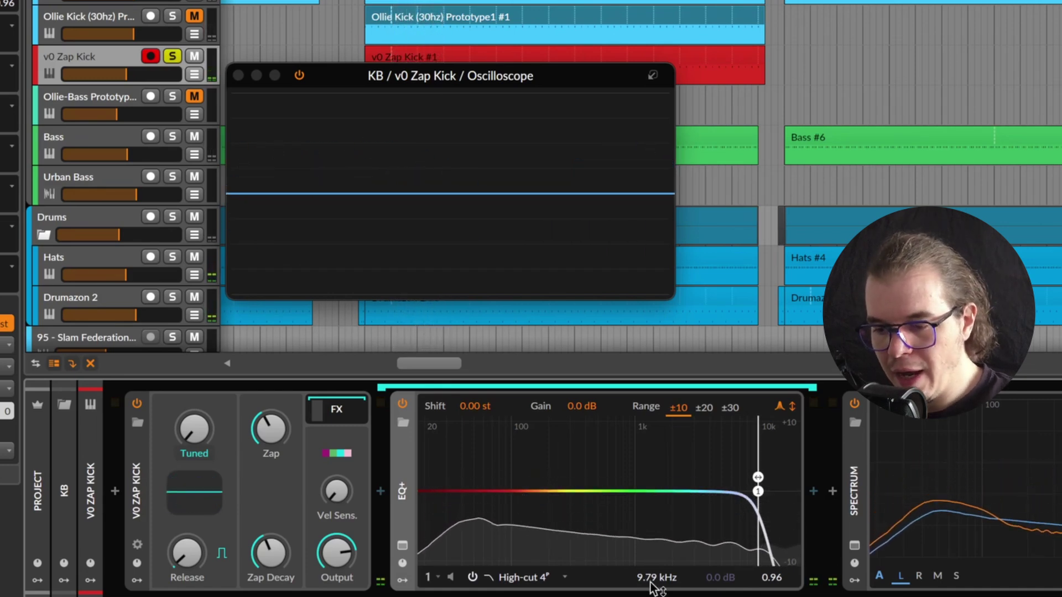
left_click(855, 477)
left_click(907, 479)
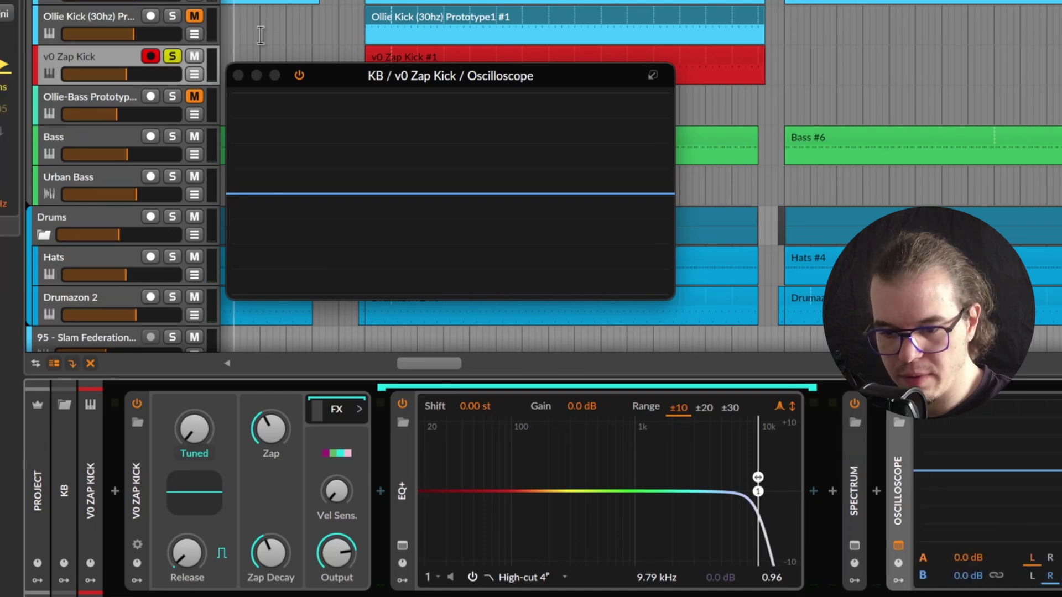
Step: Add a second EQ+ band as a bell dip at 406 Hz, about -5.6 dB
double_click(520, 506)
left_click_drag(523, 510, 590, 532)
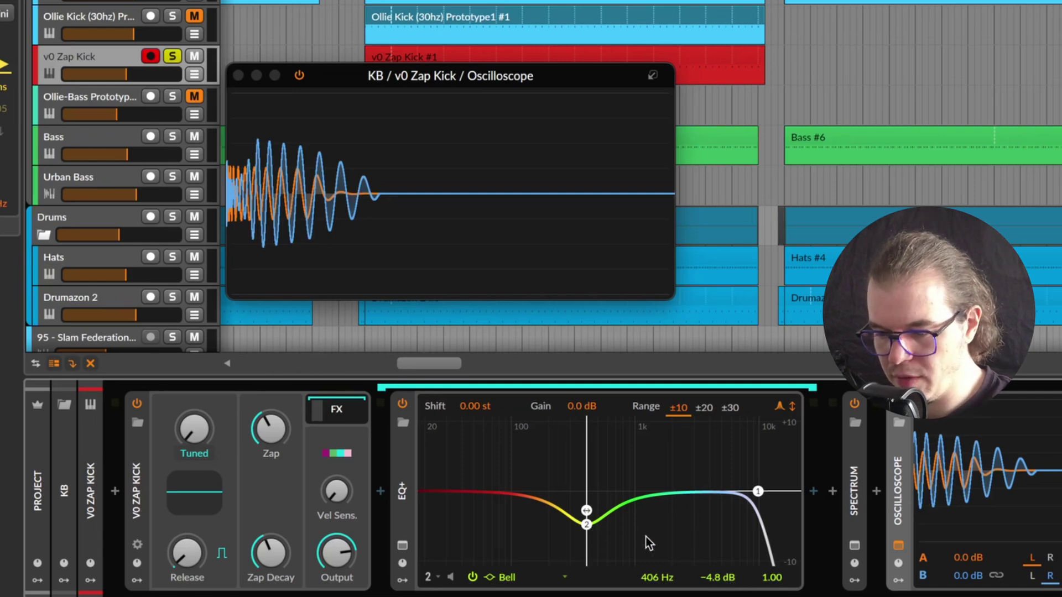
key("space")
left_click_drag(718, 577, 717, 585)
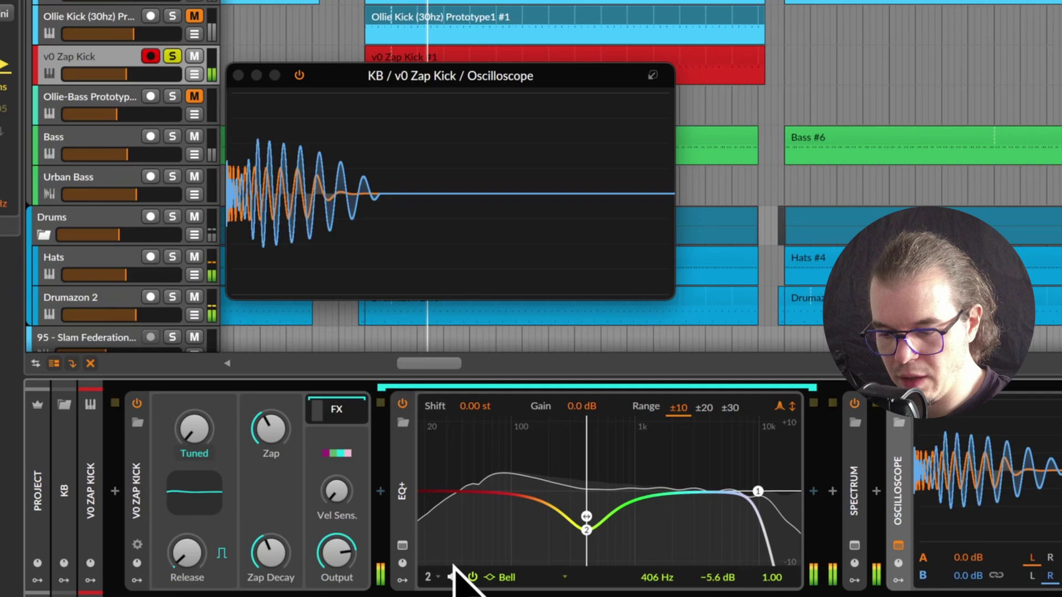
Step: A/B the bell band during playback and set its Q to 0.77
left_click(472, 577)
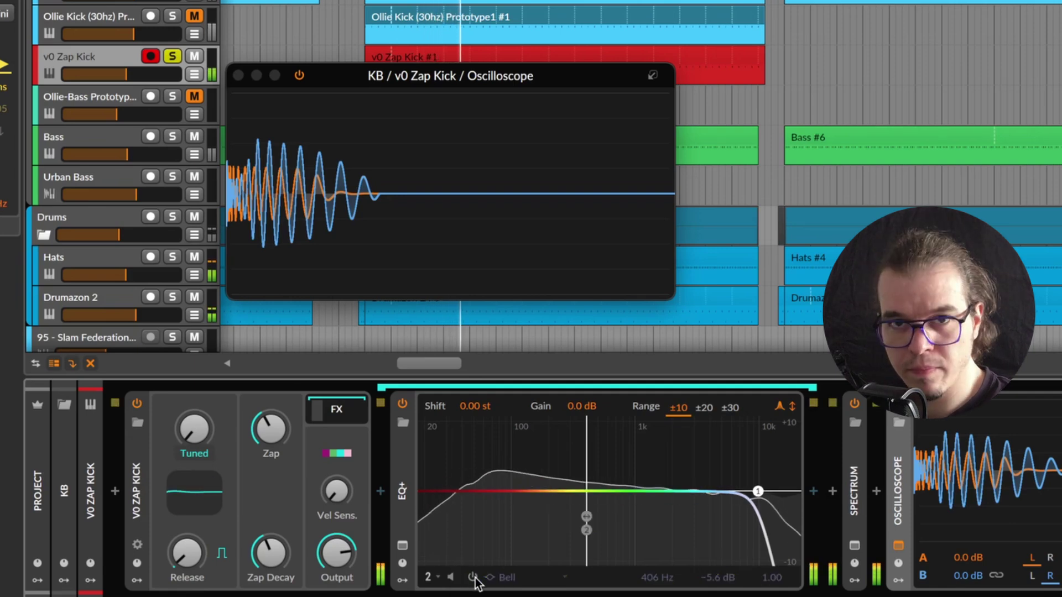
left_click(473, 577)
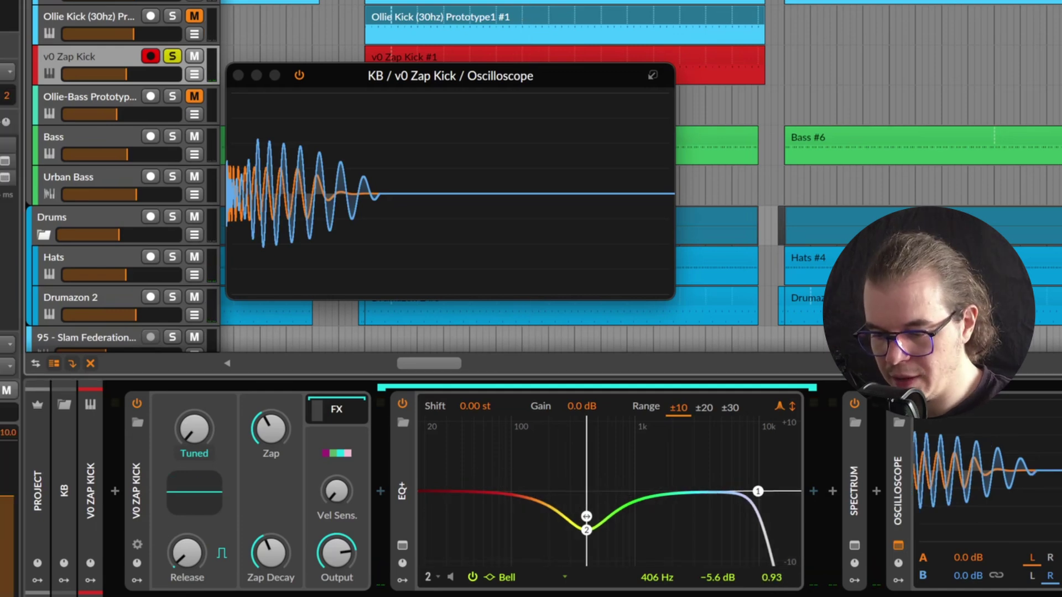
scroll(771, 577, "down", 3)
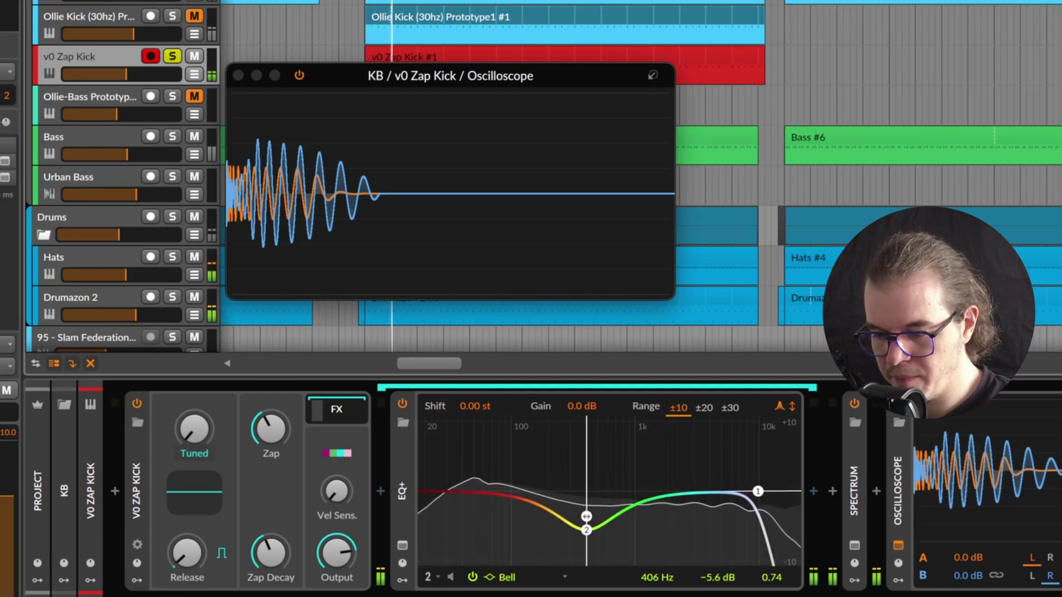
scroll(772, 577, "up", 1)
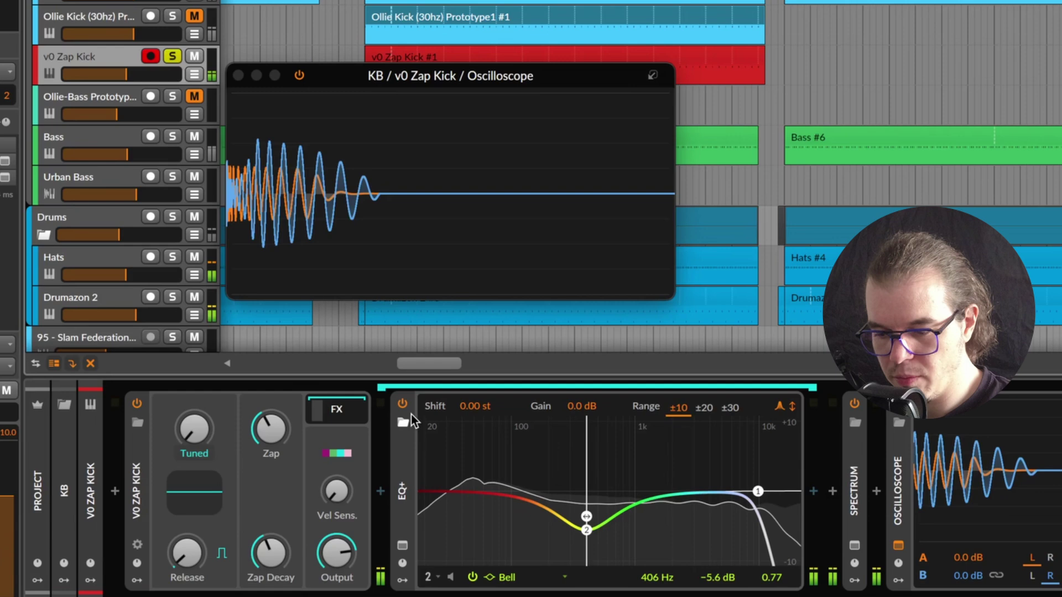
Step: A/B the whole EQ+ and toggle the Oscilloscope's B trace while playing
left_click(402, 403)
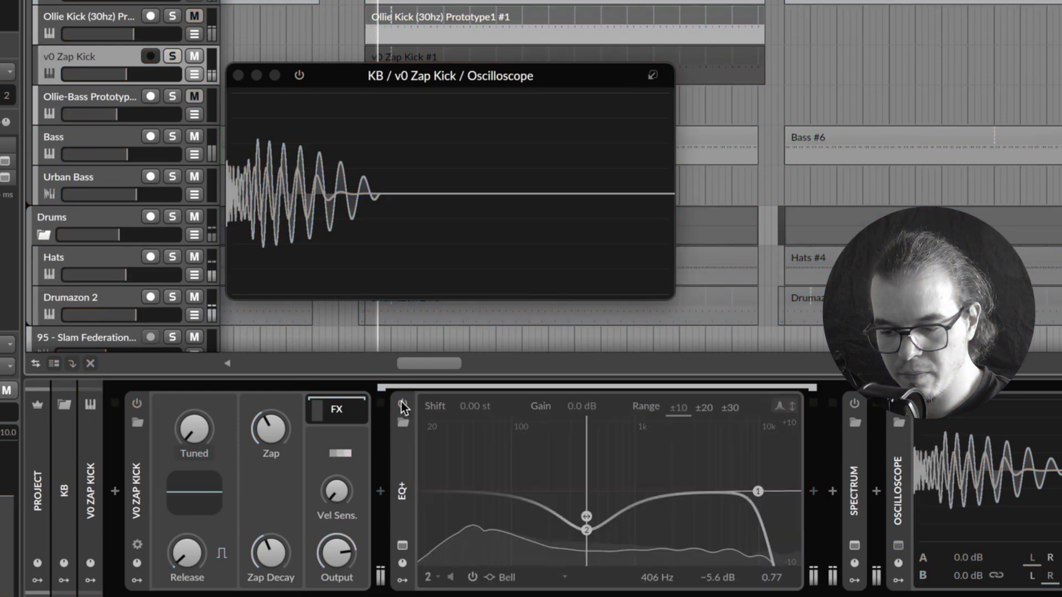
left_click(401, 403)
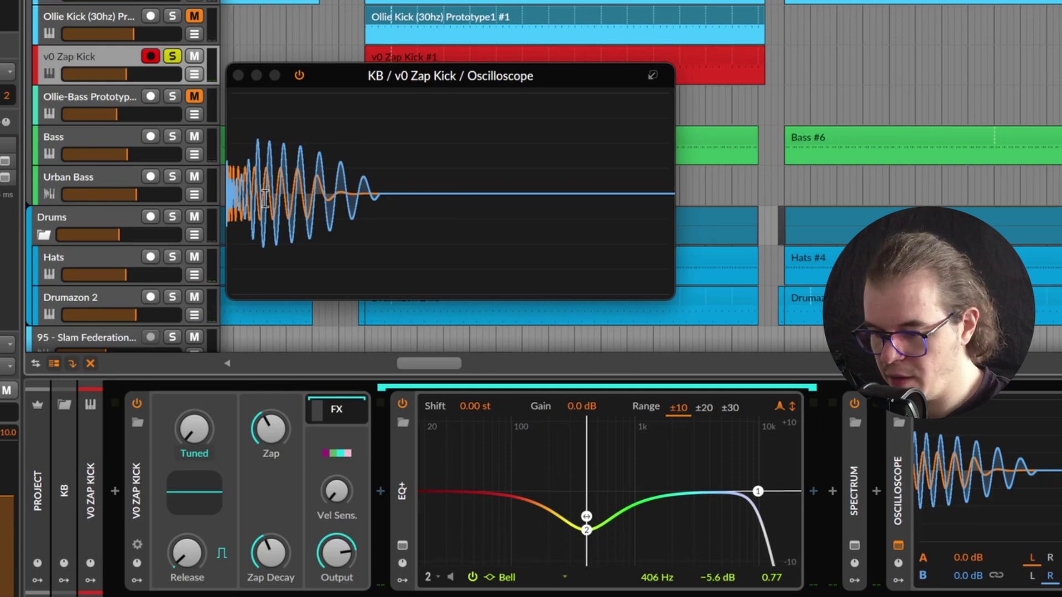
left_click(845, 477)
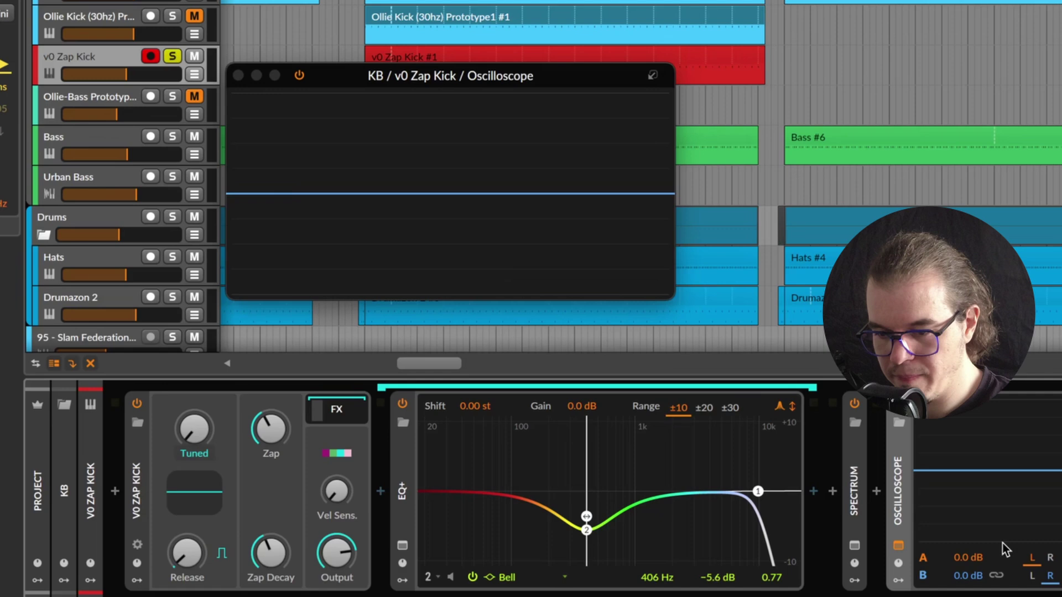
key("space")
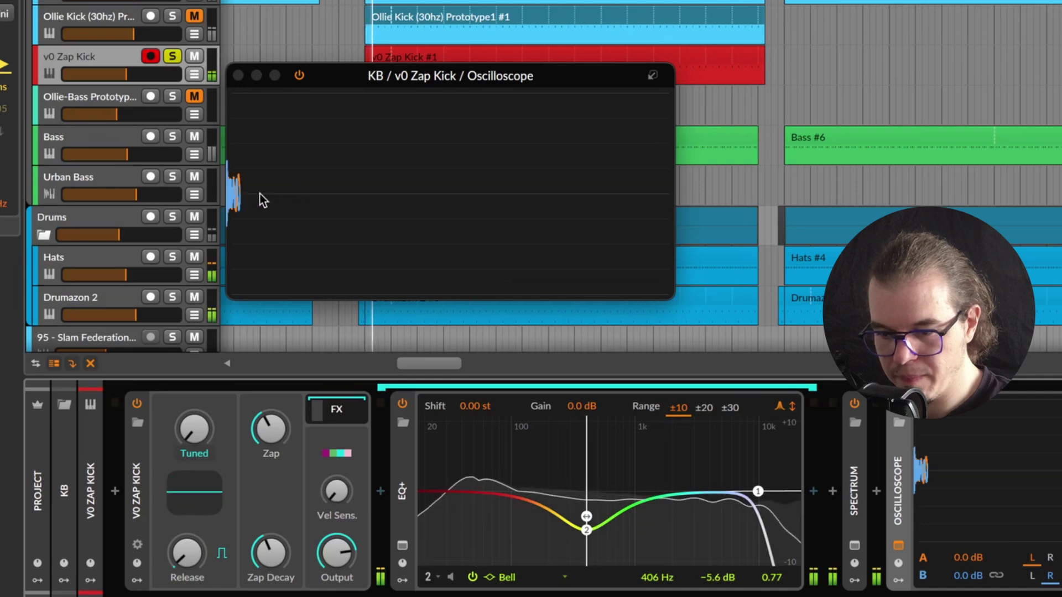
left_click(922, 575)
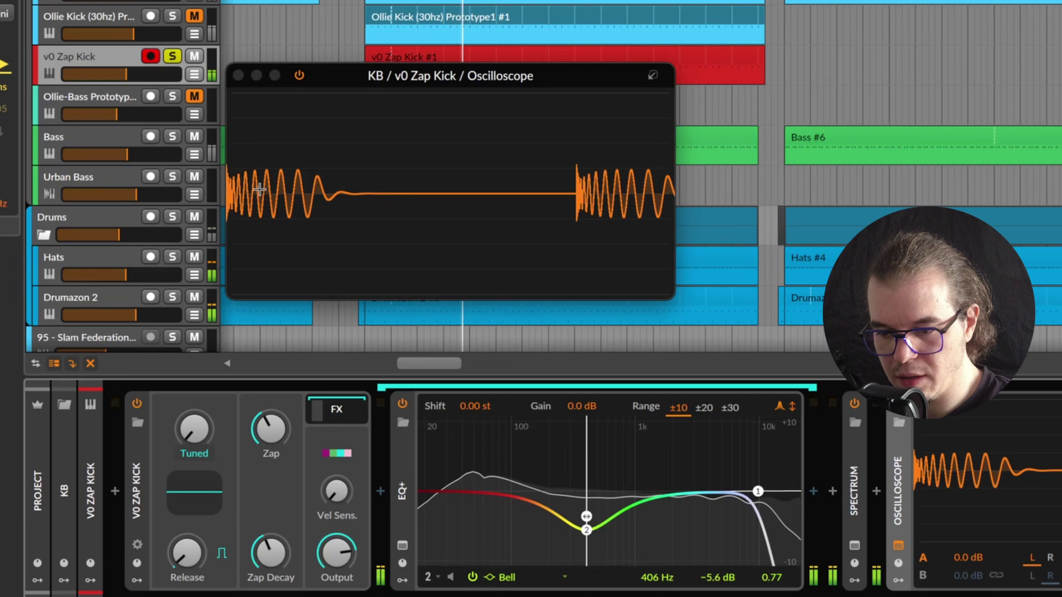
left_click(923, 576)
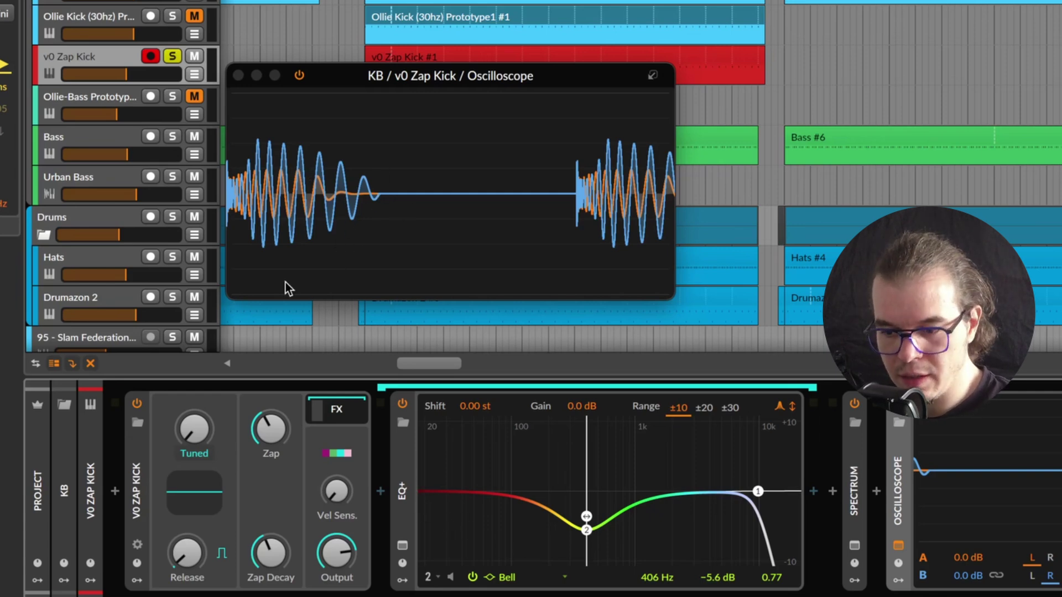
Step: Collapse the EQ+ device to free space in the chain
left_click(410, 471)
left_click(403, 466)
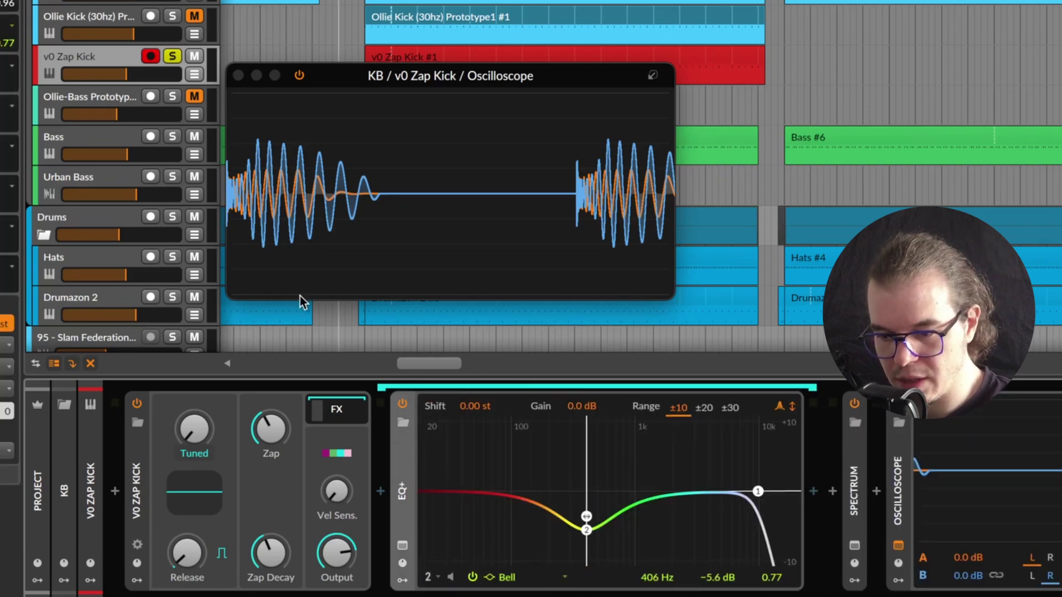
left_click(407, 473)
Step: Insert Sculpt after EQ+ via a 'soothe' browser search
left_click(449, 483)
type("soothe")
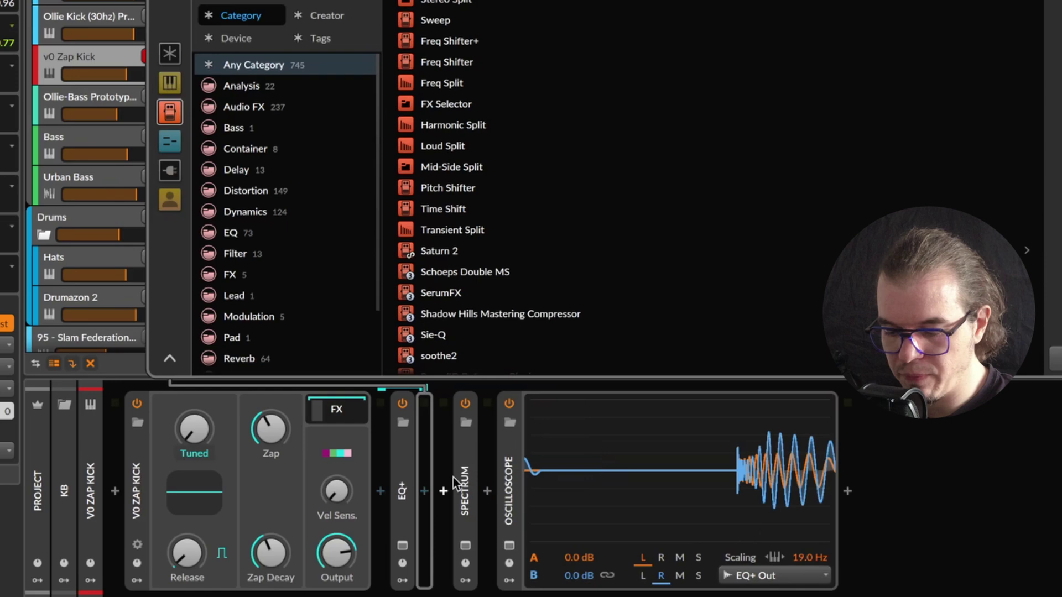
key("Return")
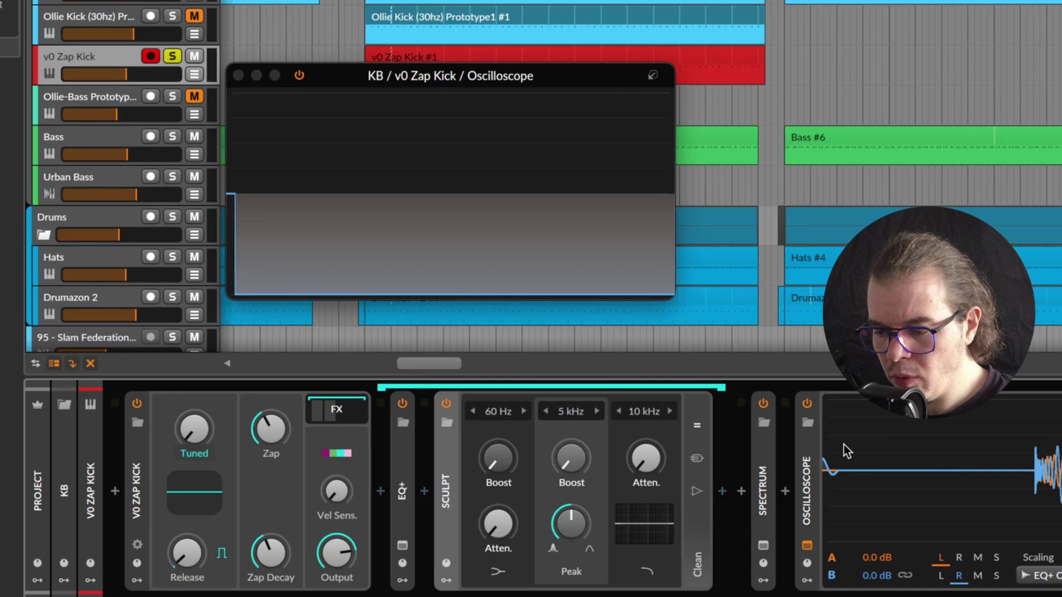
left_click(818, 477)
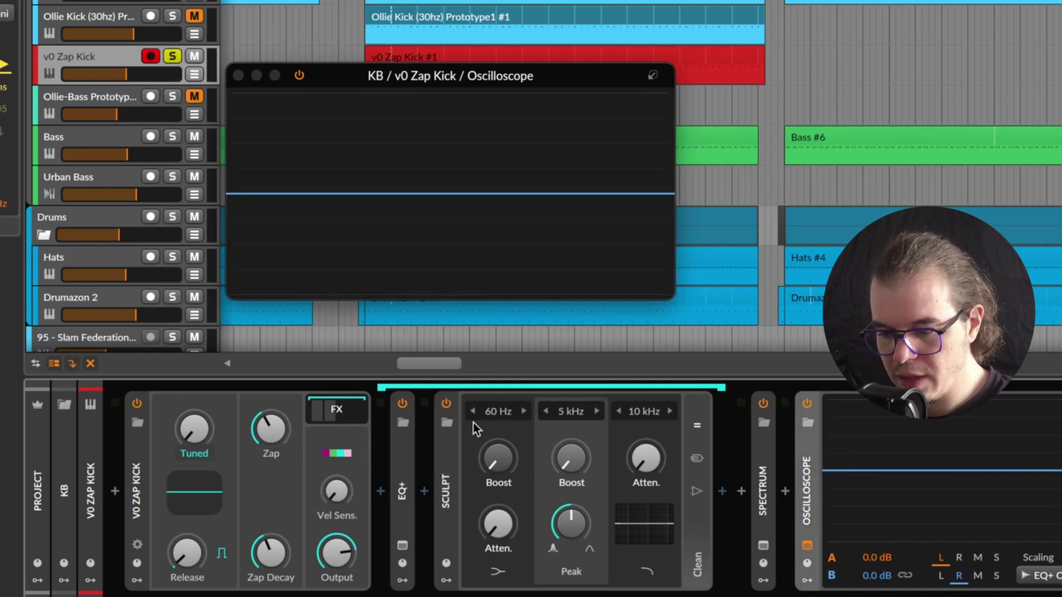
Step: Set Sculpt's low band to 30 Hz and boost it slightly
left_click(498, 411)
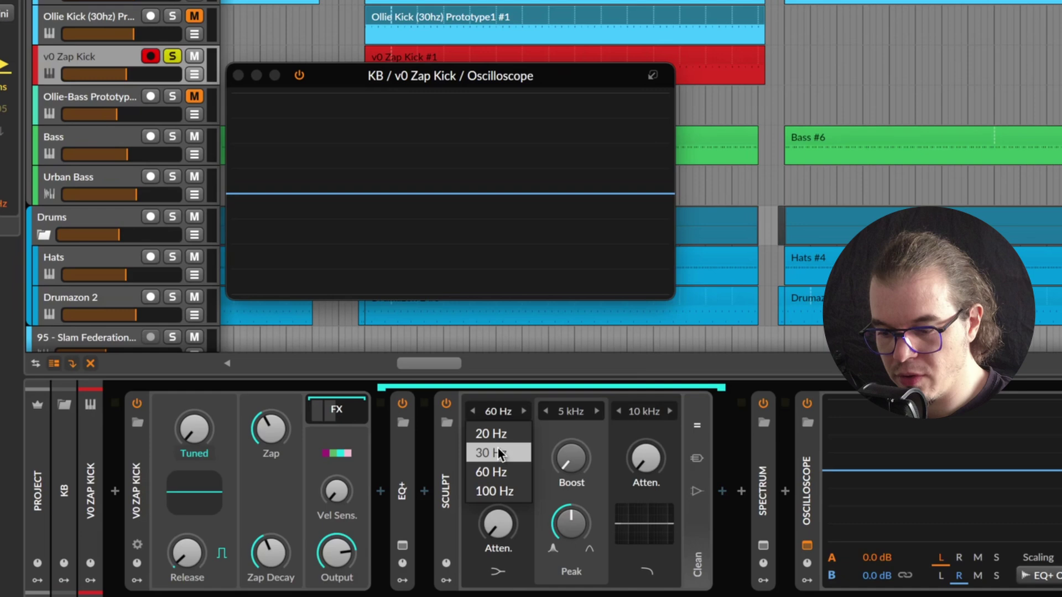
left_click(495, 453)
left_click_drag(504, 469, 505, 450)
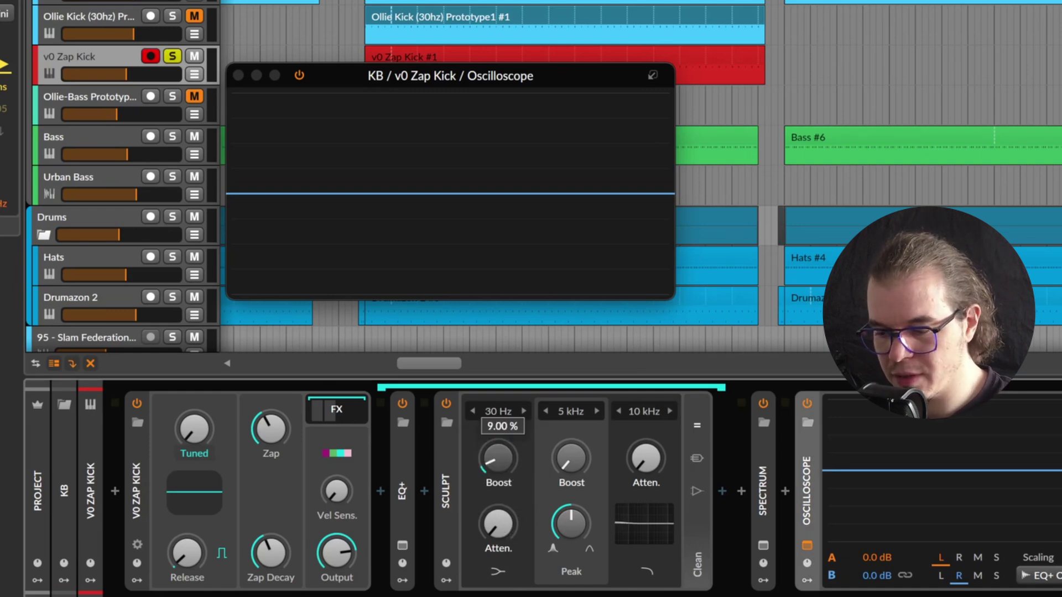
left_click_drag(504, 451, 505, 449)
Step: Play the kick and toggle the Oscilloscope's B trace to compare
key("space")
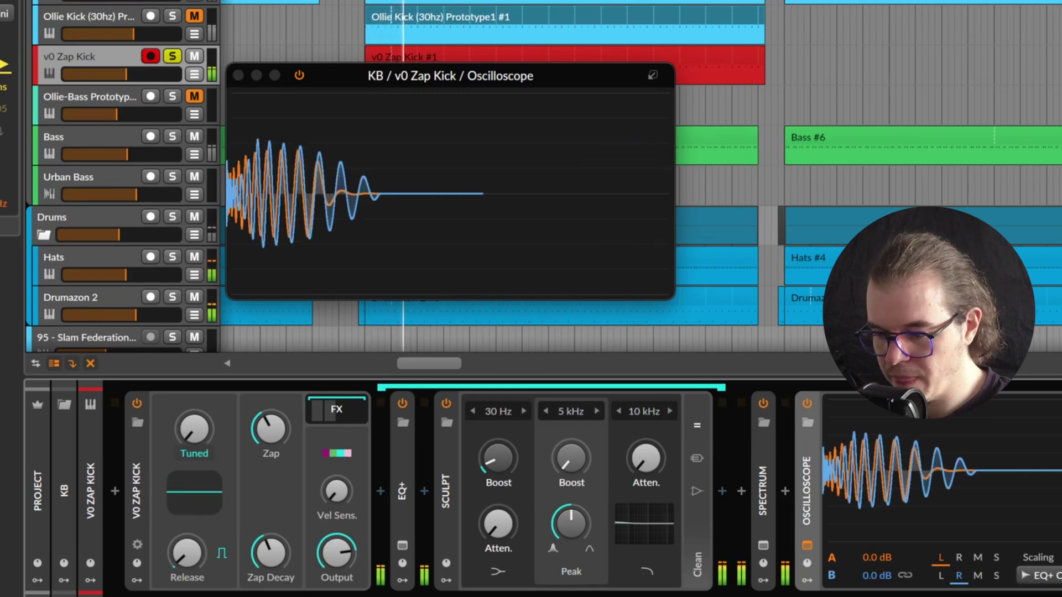
left_click(833, 576)
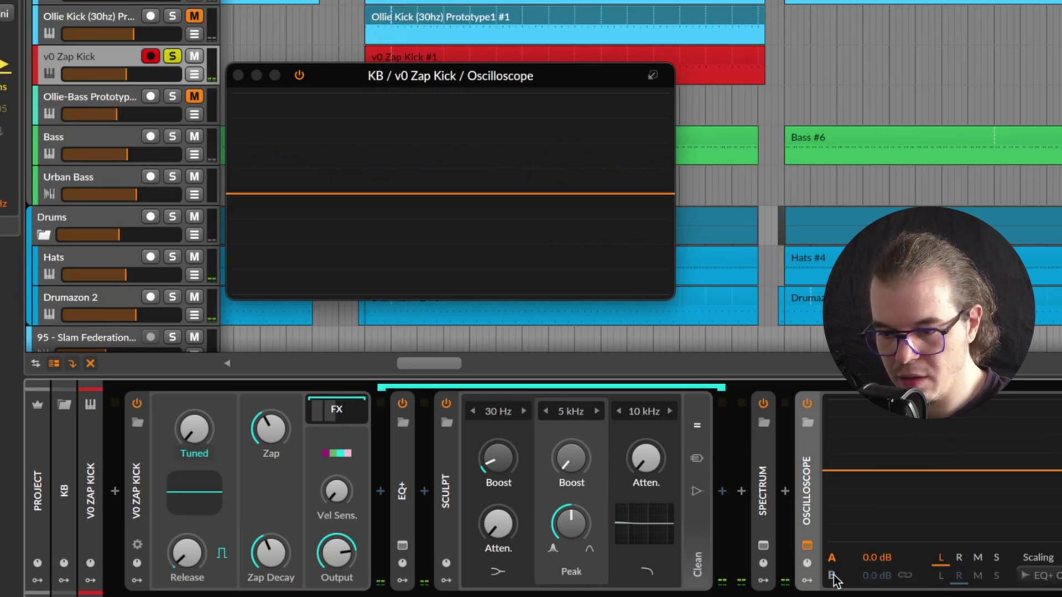
left_click(833, 577)
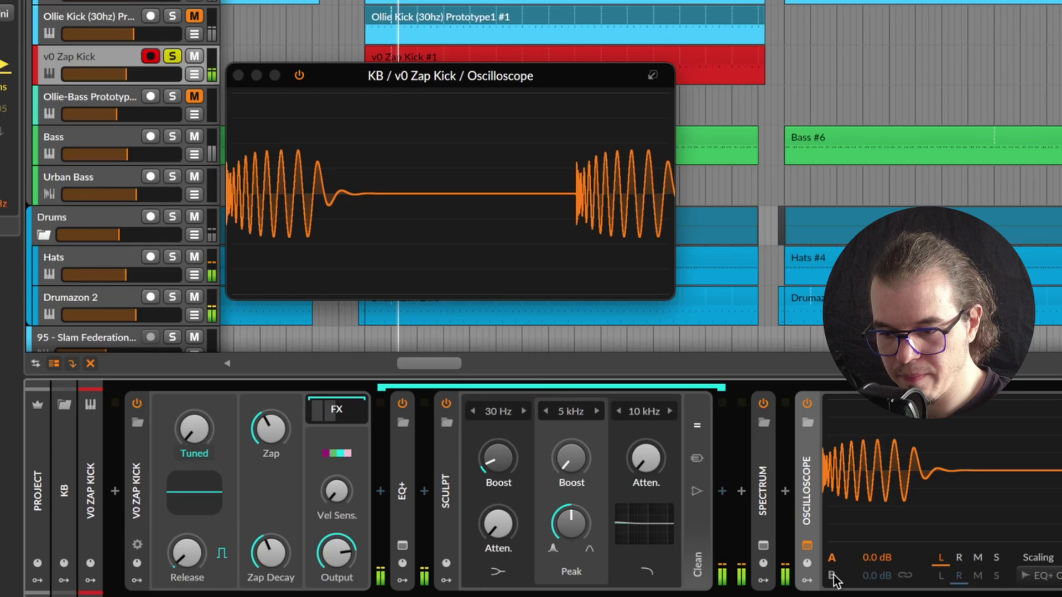
key("space")
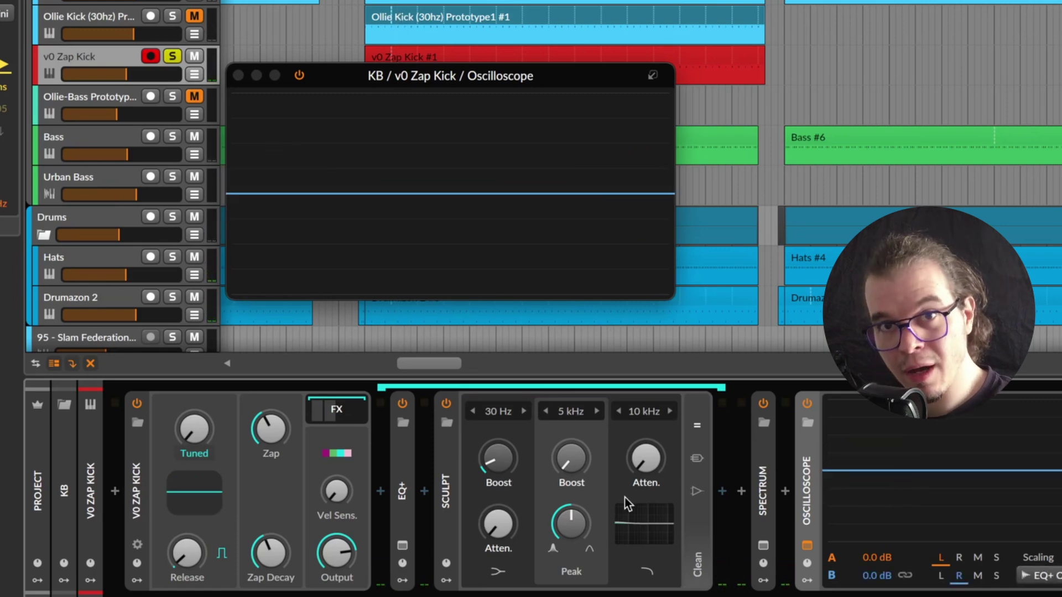
left_click(698, 460)
key("space")
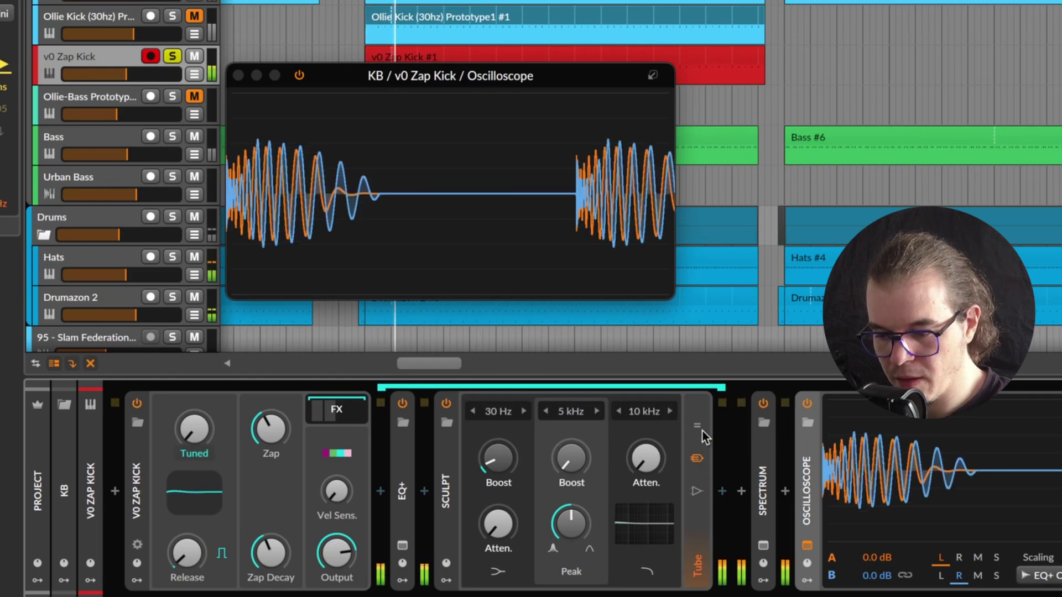
left_click(697, 459)
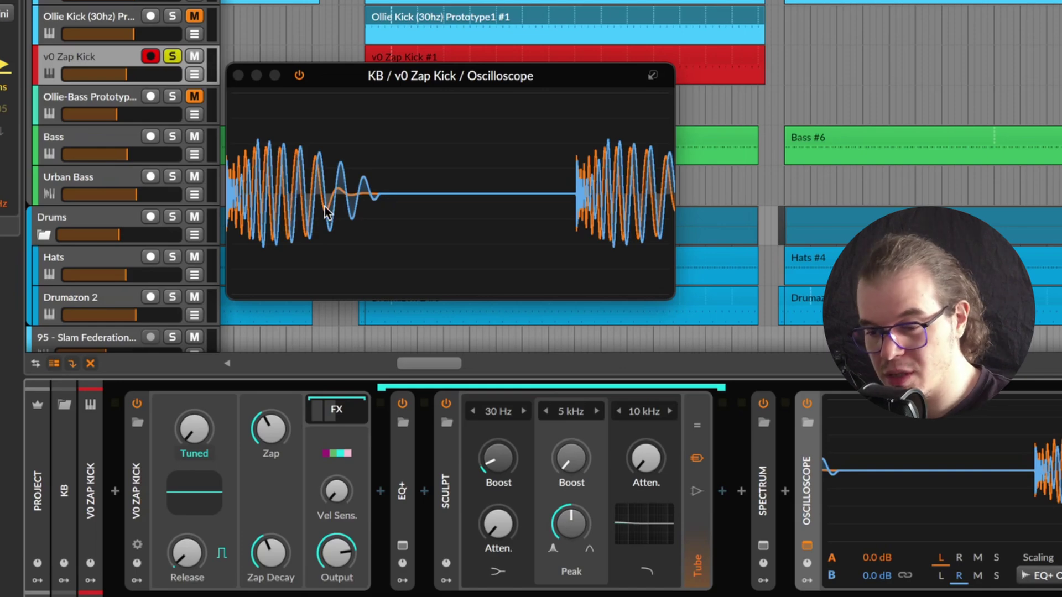
Step: Insert Multiband FX-3 after Sculpt and move its crossovers to about 133 Hz and 828 Hz
left_click(722, 491)
type("mul")
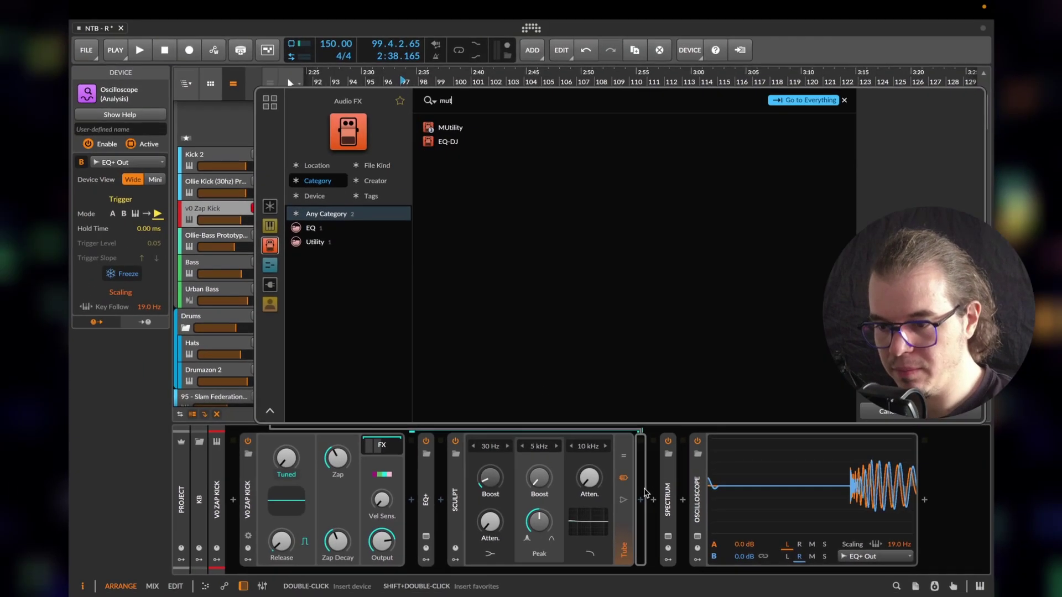
key("Return")
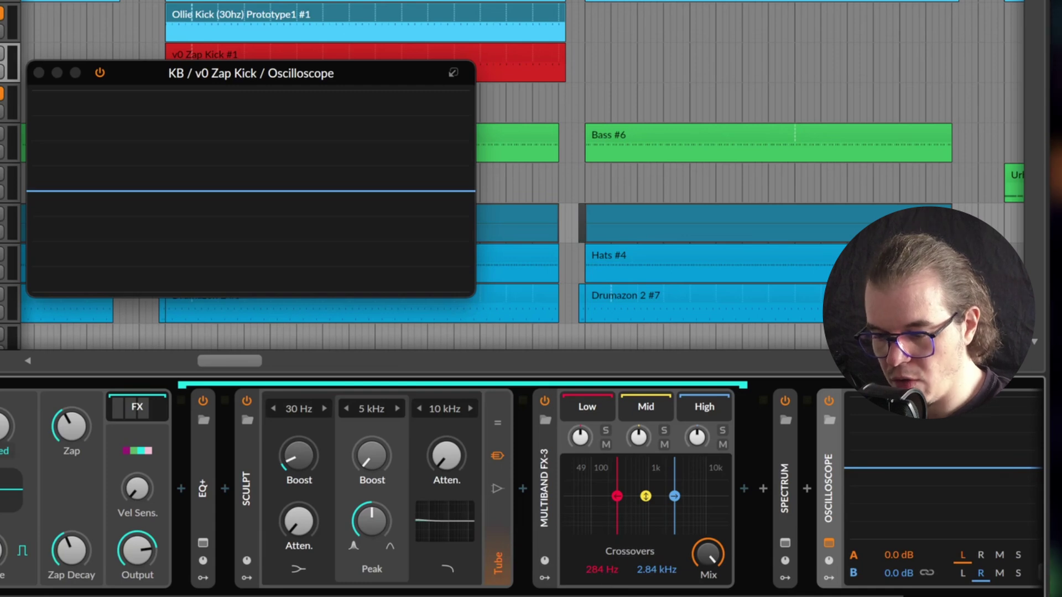
left_click_drag(602, 577, 602, 592)
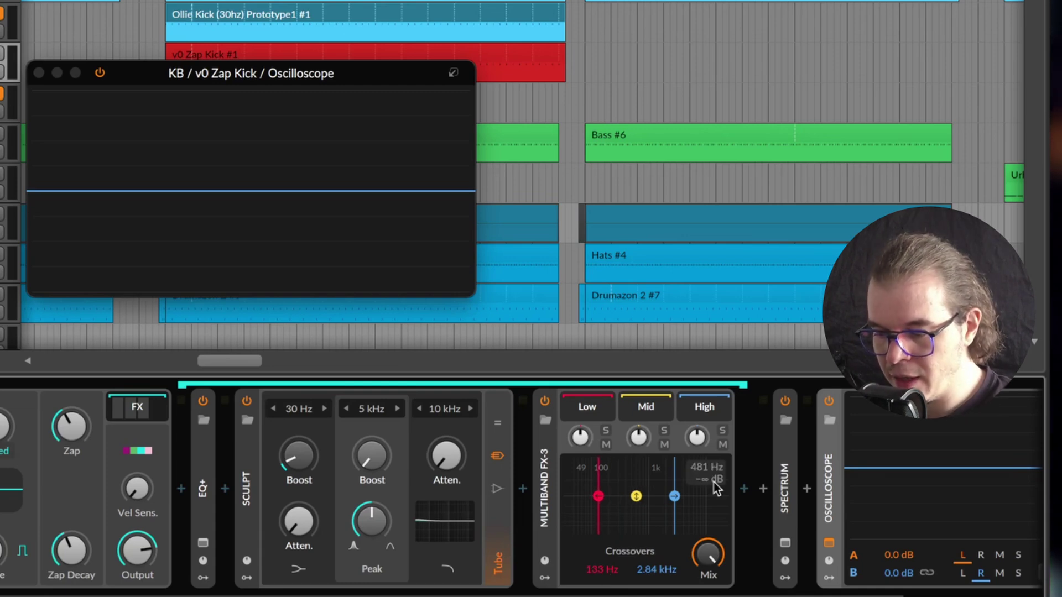
left_click_drag(658, 570, 658, 582)
Step: Play the kick twice to hear how it sounds through Multiband FX-3
key("space")
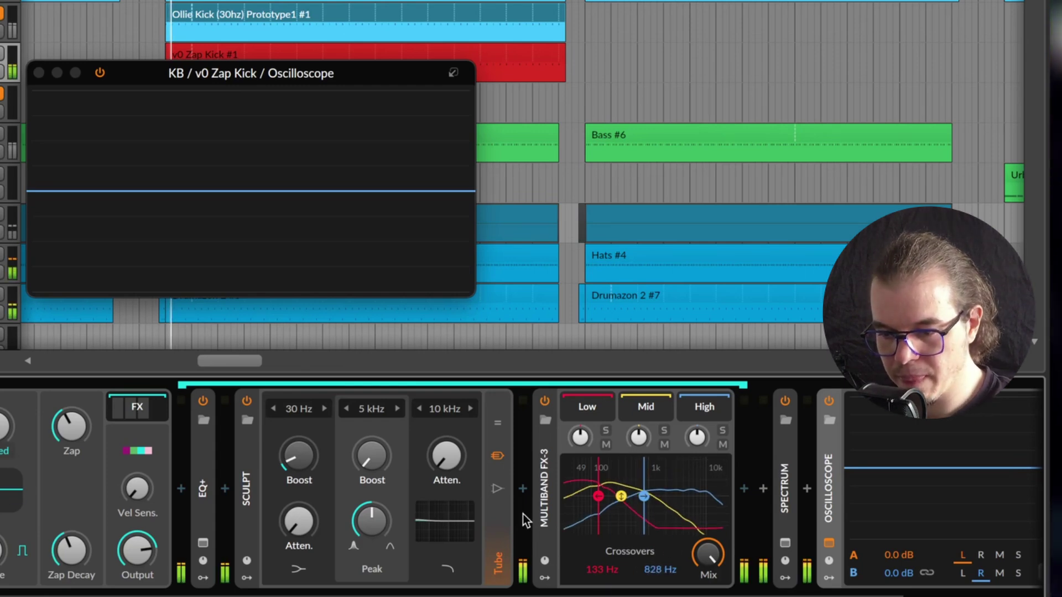
key("space")
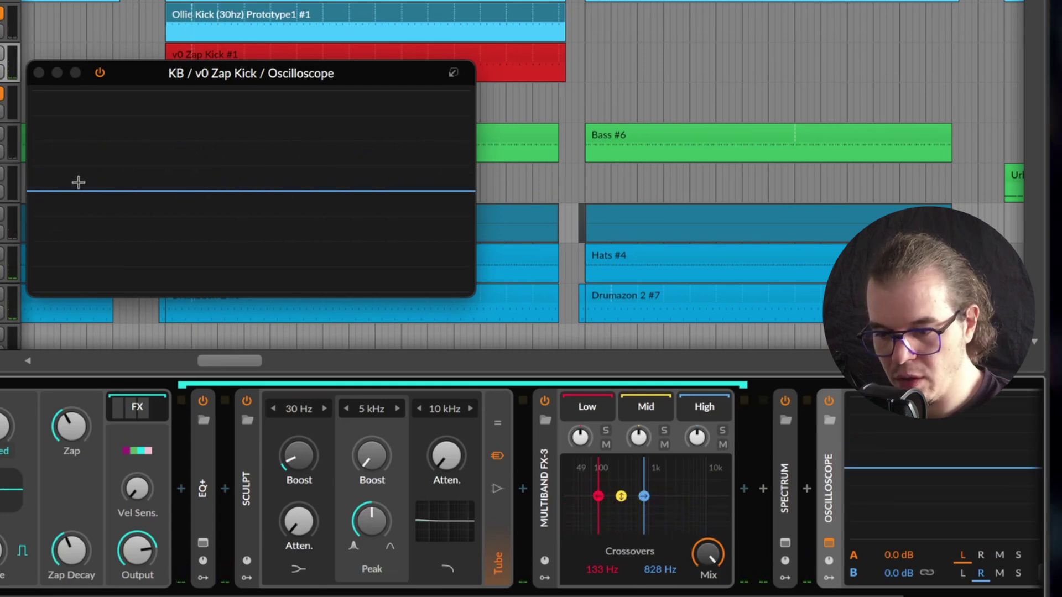
key("space")
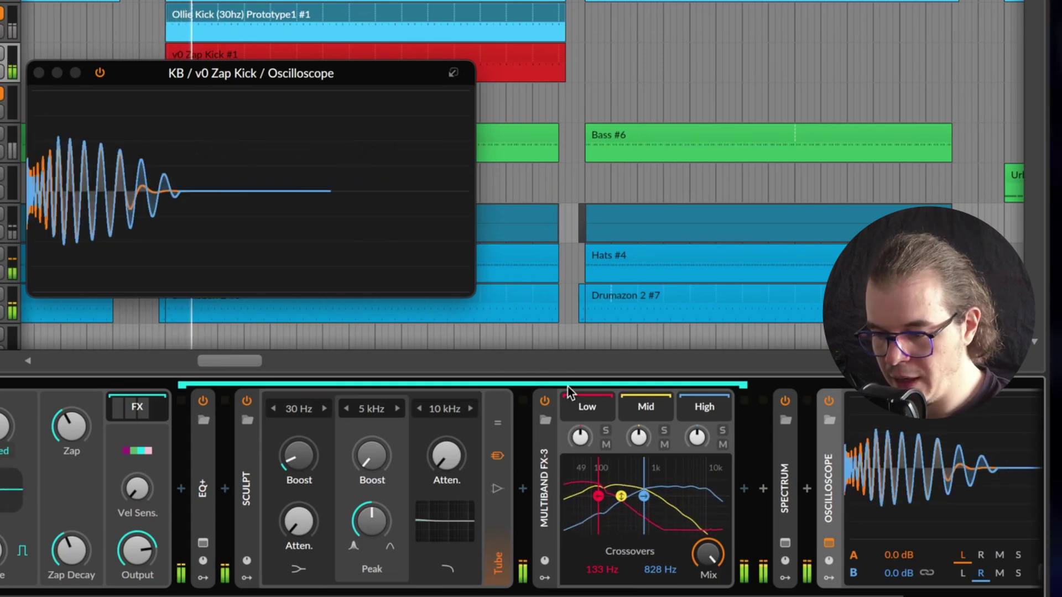
key("space")
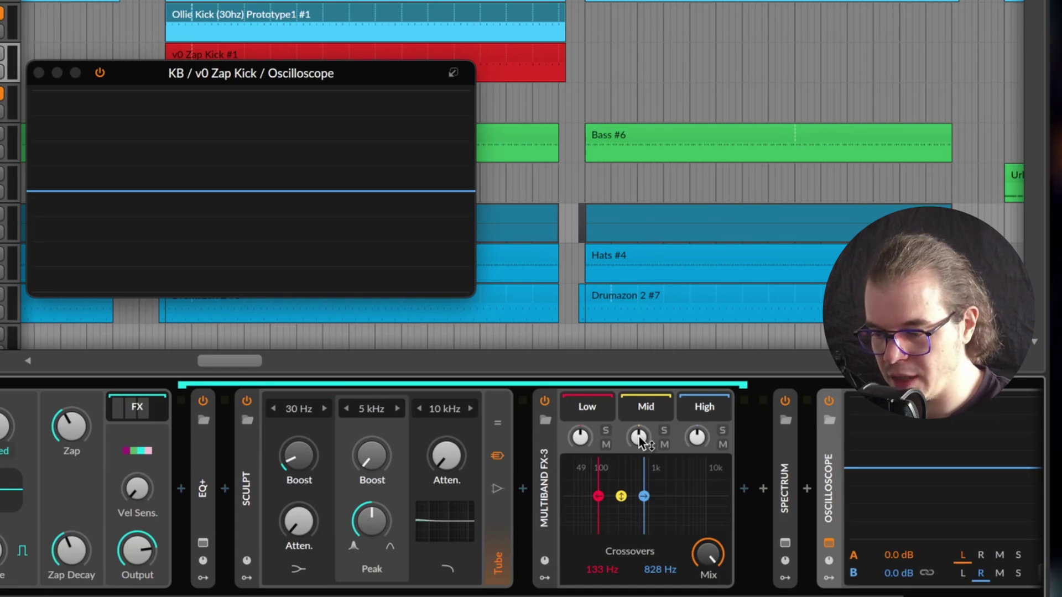
Step: Cut the mid band to -3.6 dB and compare it against the bypassed device
left_click_drag(640, 440, 640, 449)
key("space")
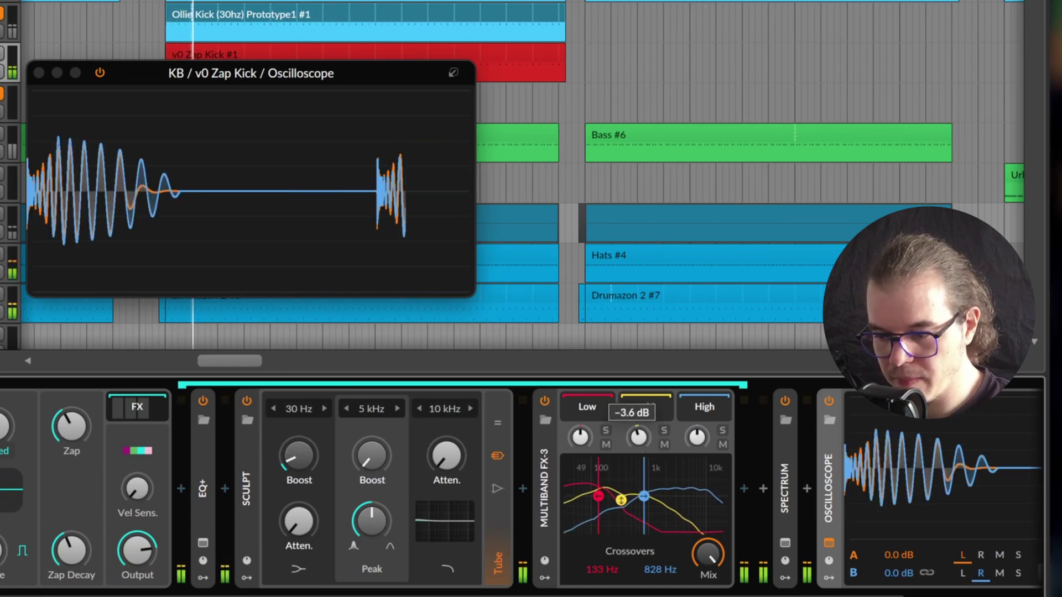
left_click(545, 401)
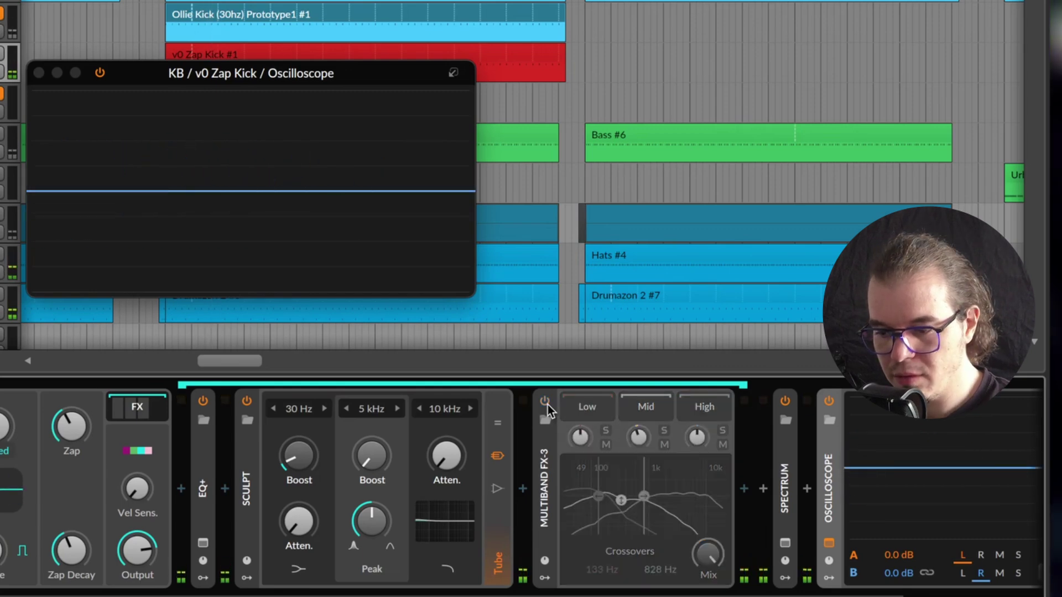
left_click(545, 401)
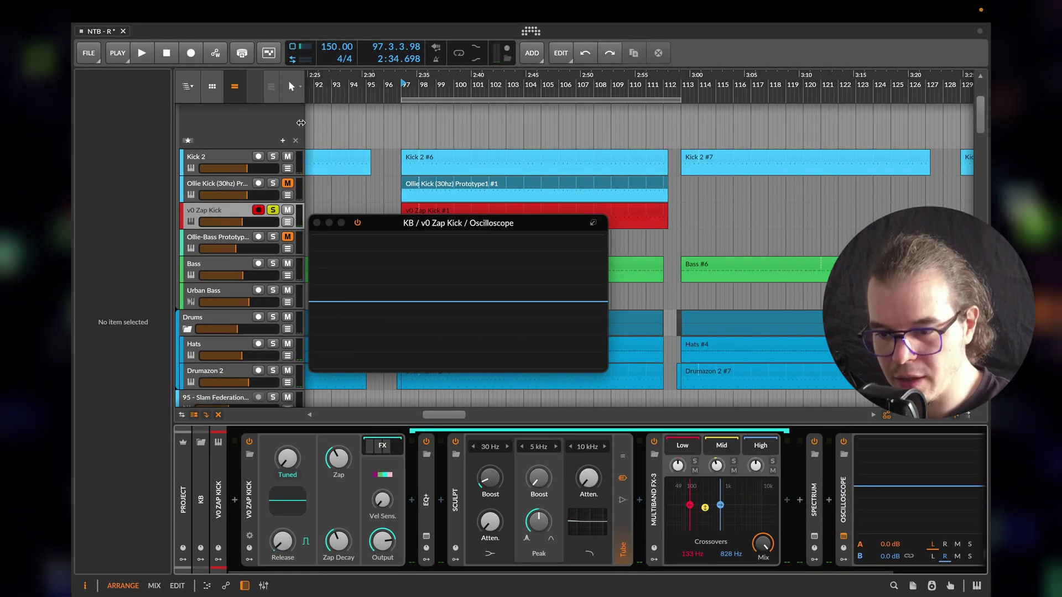
left_click(273, 157)
key("space")
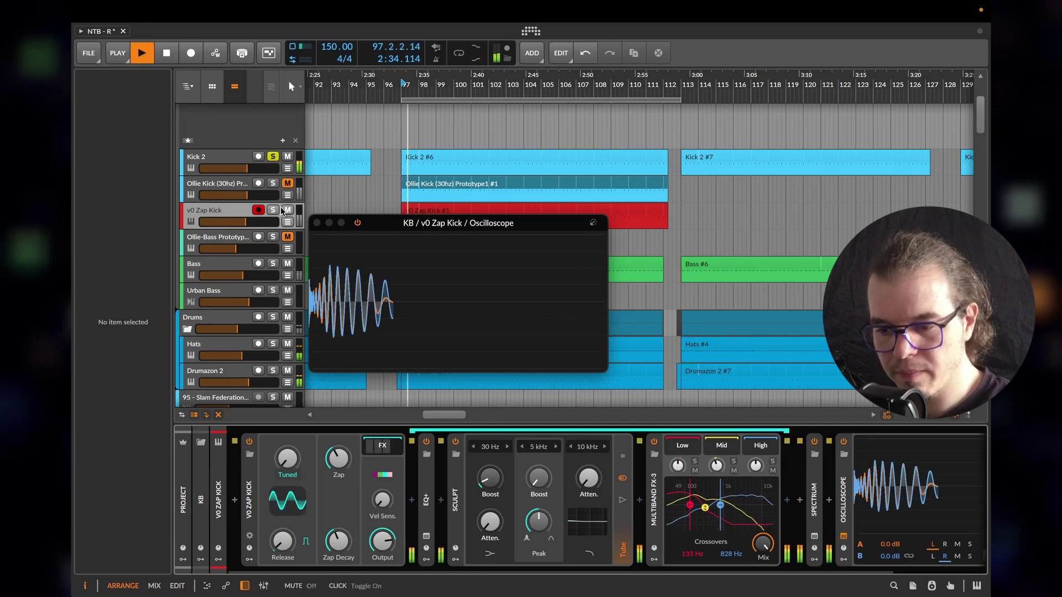
left_click(273, 211)
key("space")
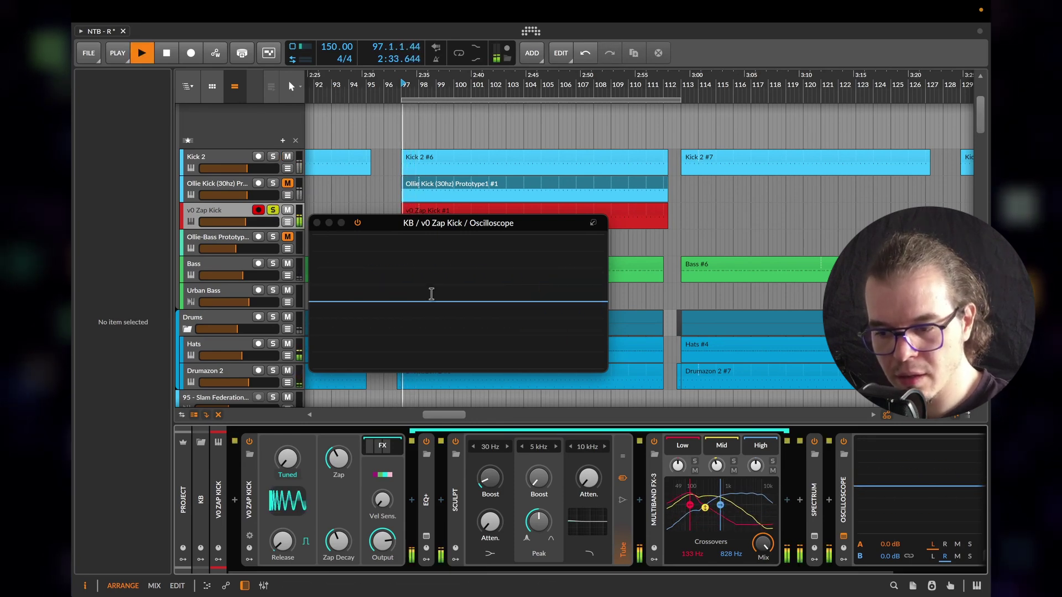
key("space")
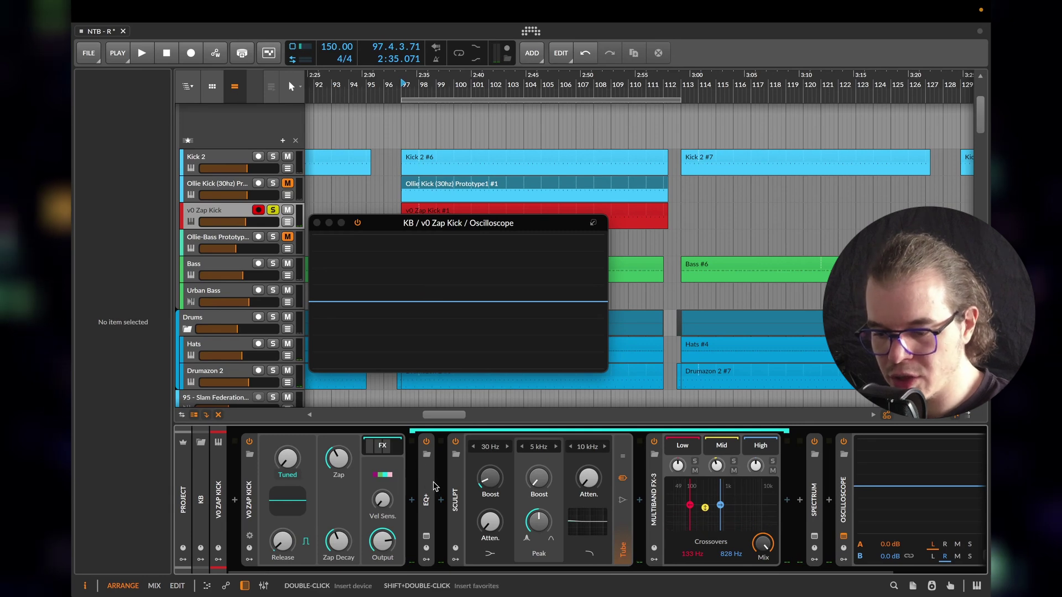
Step: Check the existing EQ+ curve, then insert a new EQ+ after Multiband FX-3
left_click(426, 500)
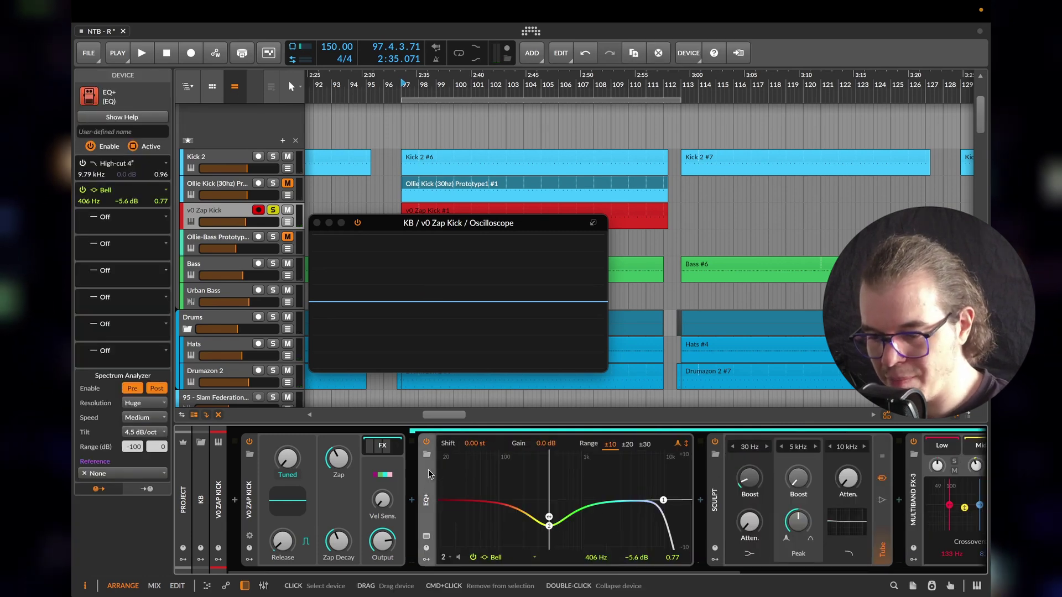
left_click(426, 501)
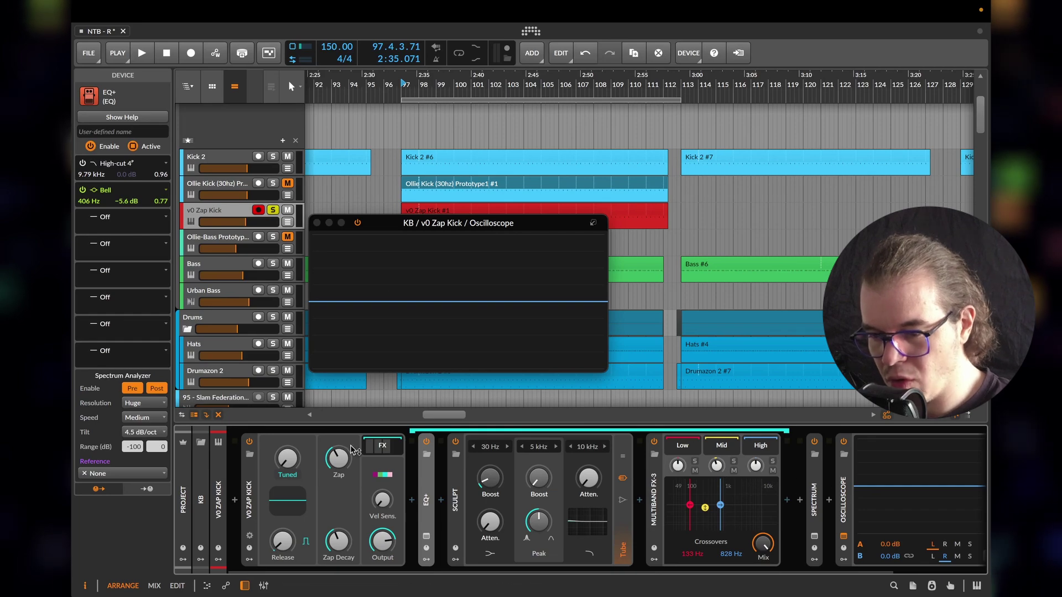
left_click(793, 502)
type("eq")
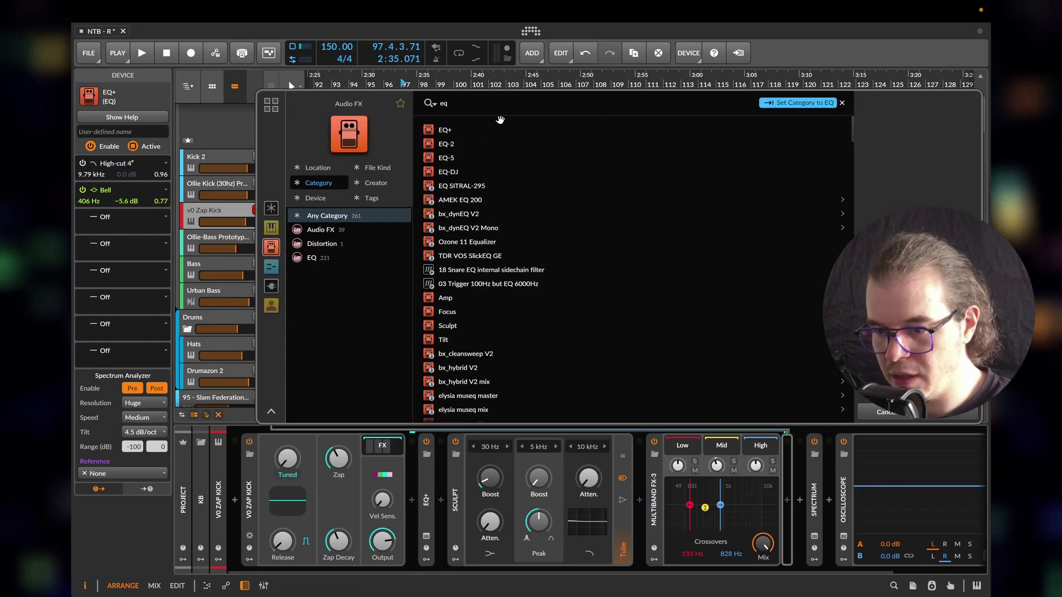
key("Return")
Step: Add a narrow bell band at 261 Hz, -5.7 dB, Q 3.90, and audition the cut
left_click(791, 507)
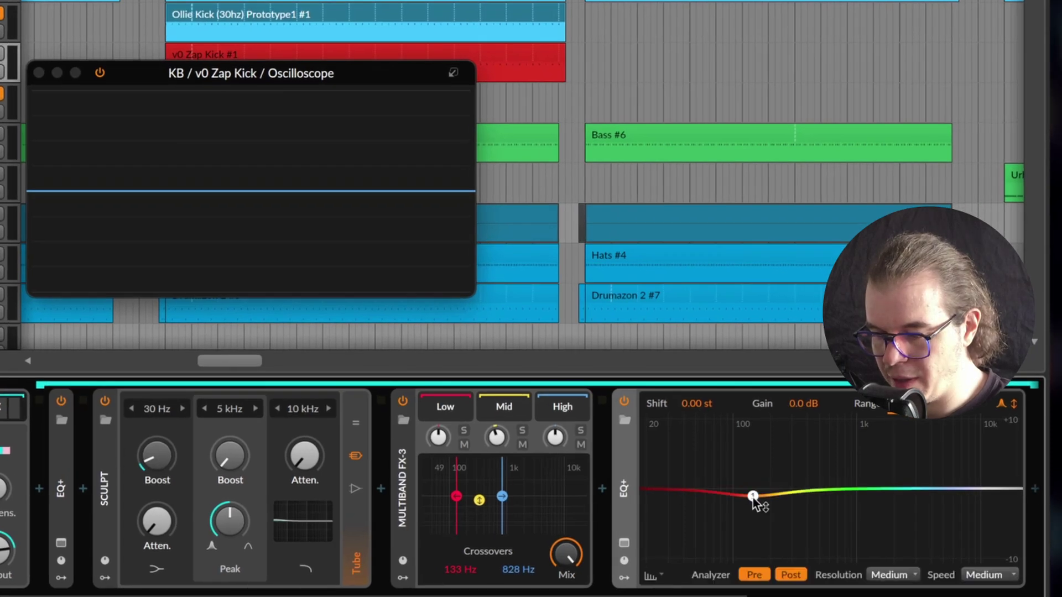
left_click(753, 496)
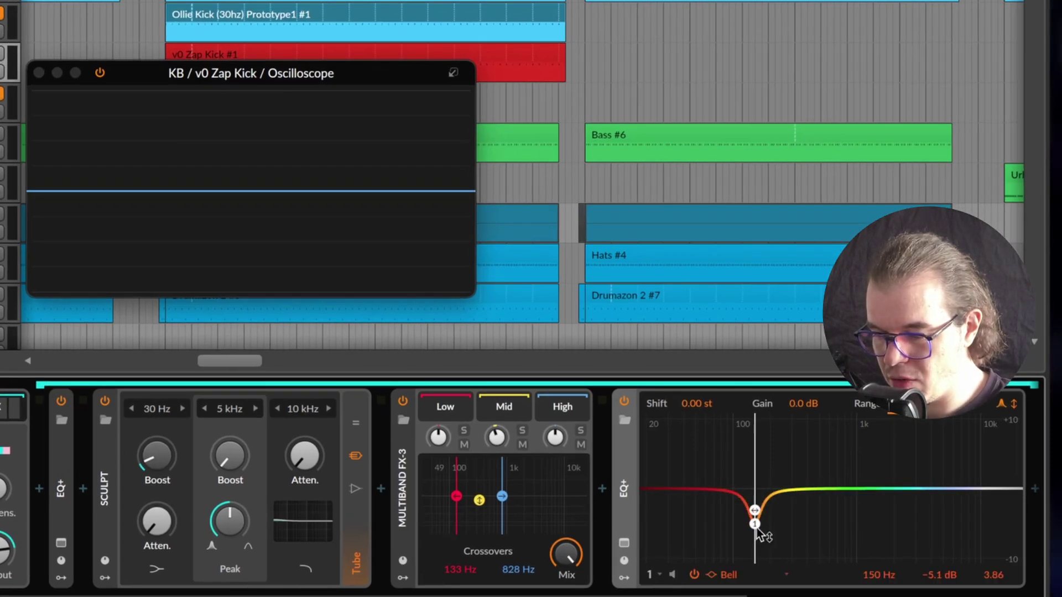
left_click_drag(765, 528, 789, 538)
key("space")
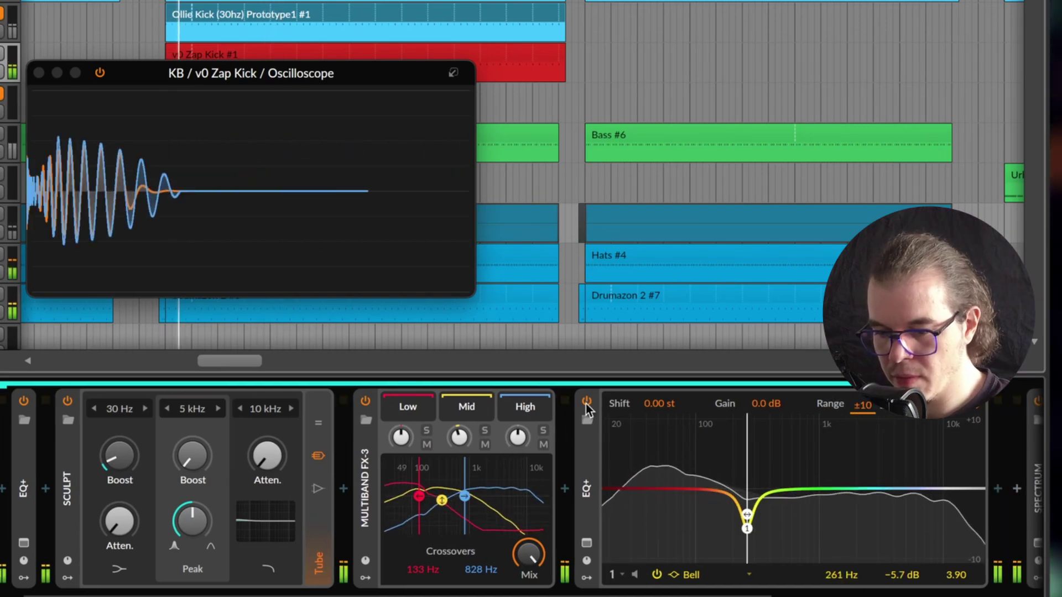
key("space")
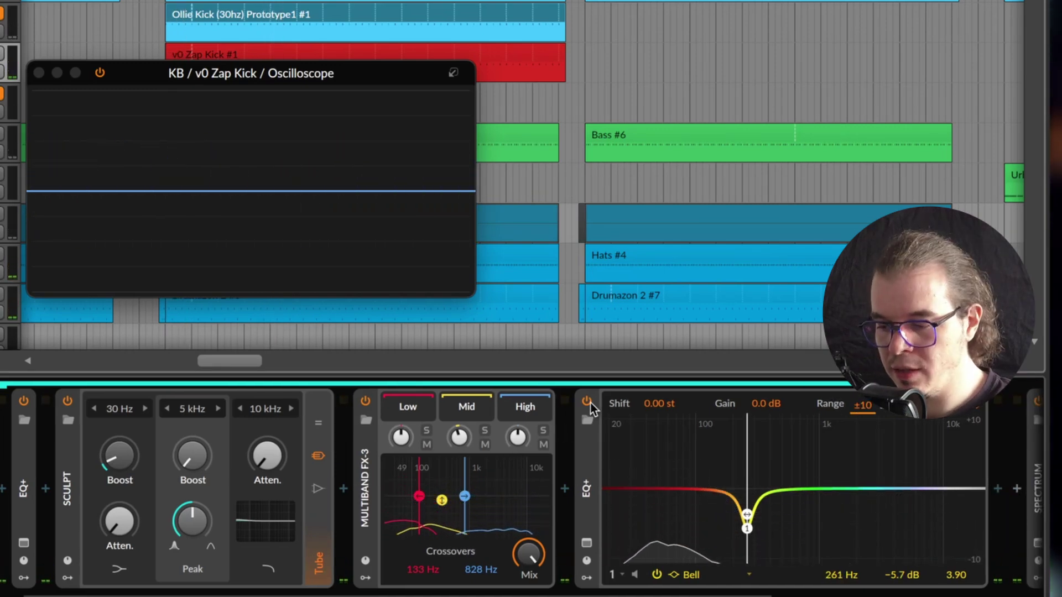
key("space")
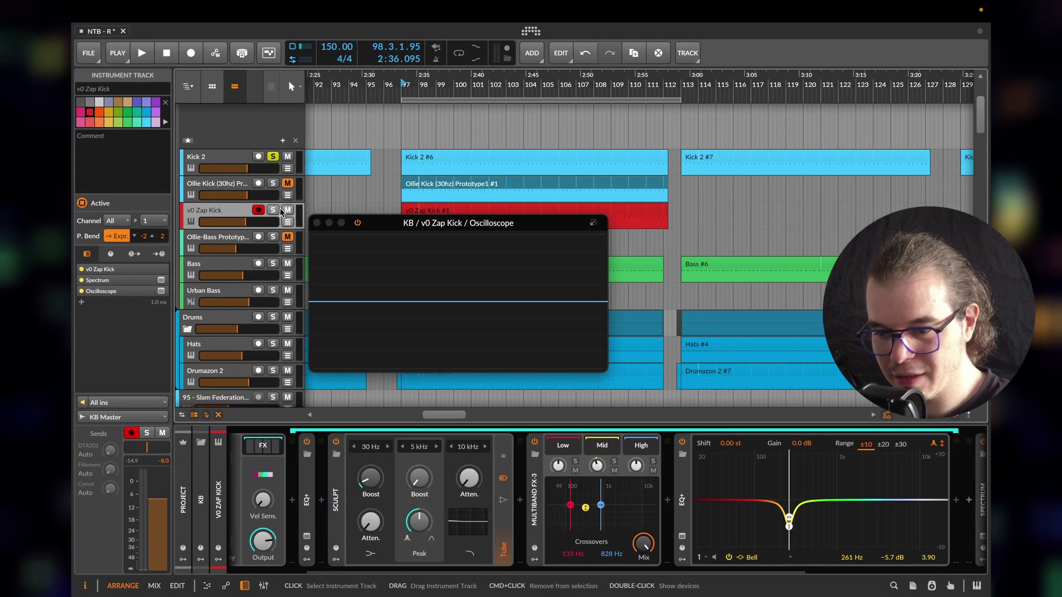
Step: Solo v0 Zap Kick and raise the Kick device's Release to about 104 ms
key("space")
left_click(269, 210)
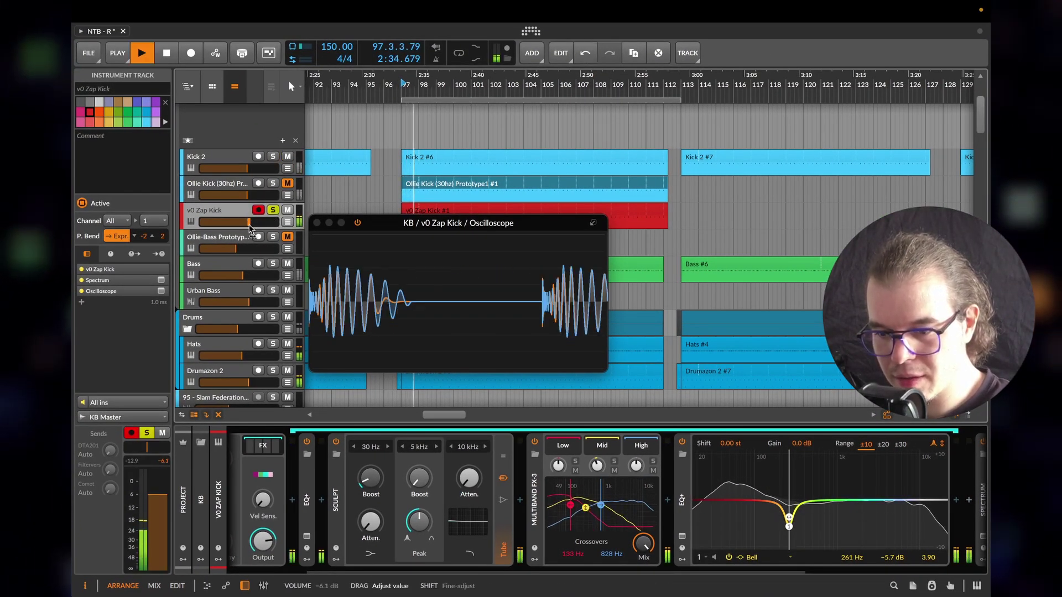
key("space")
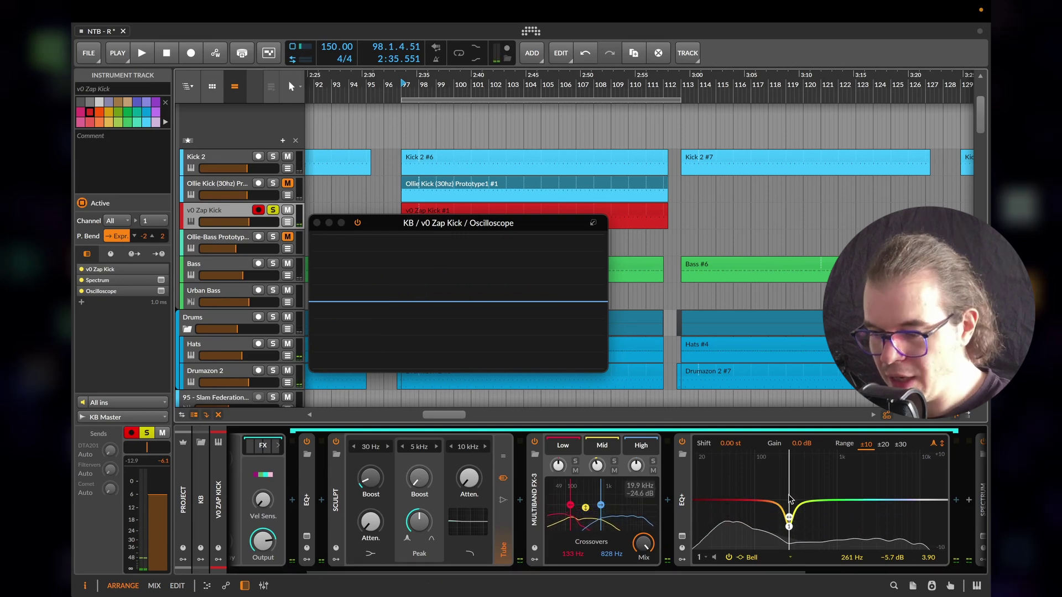
scroll(717, 575, "left", 3)
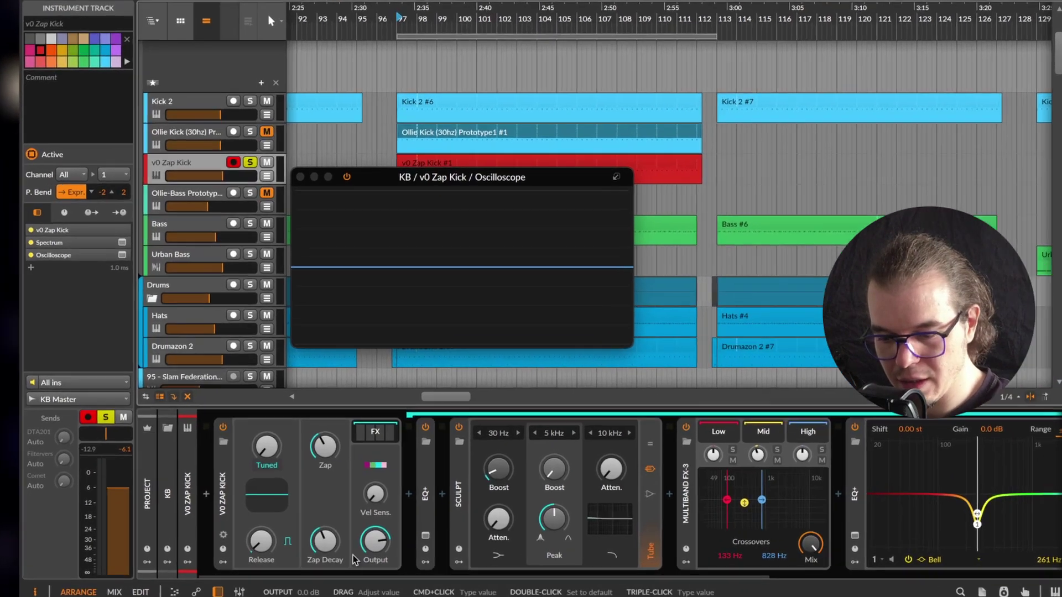
left_click_drag(261, 542, 292, 531)
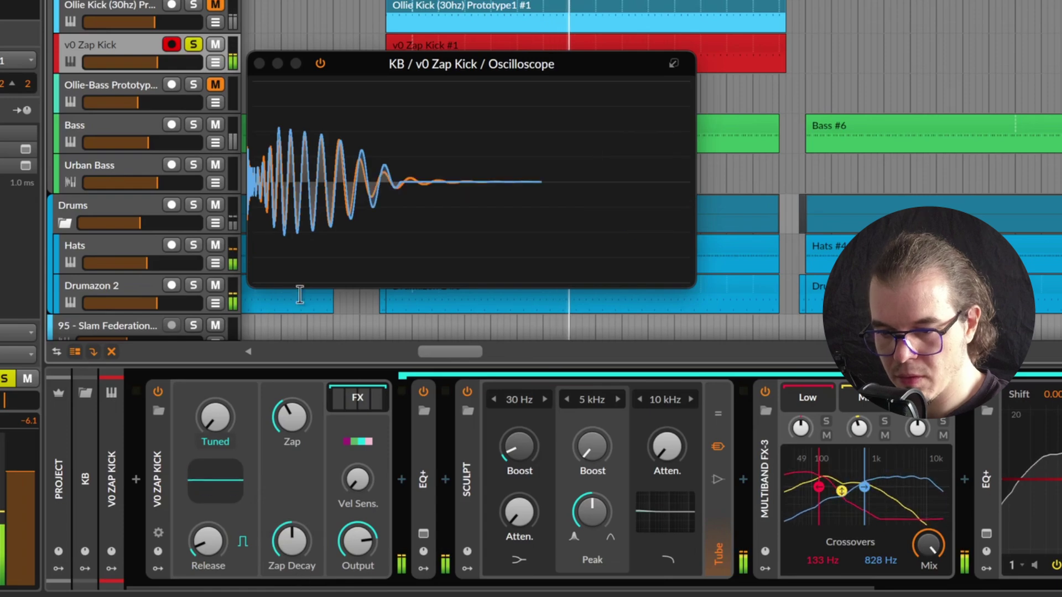
Step: Compare both kicks in playback, ending with v0 Zap Kick unsoloed and Kick 2 soloed
key("space")
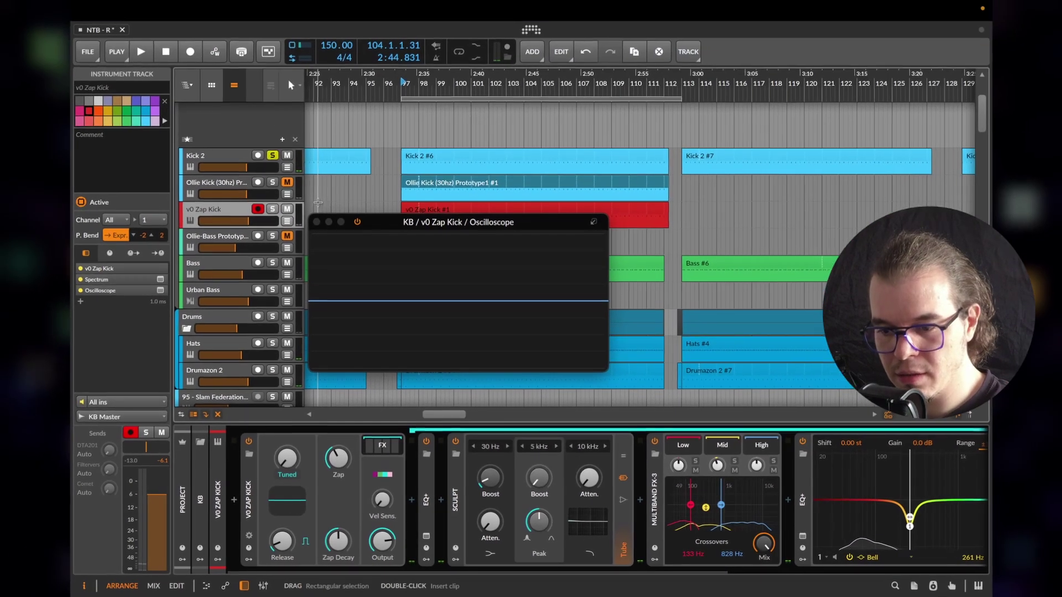
key("space")
left_click(273, 211)
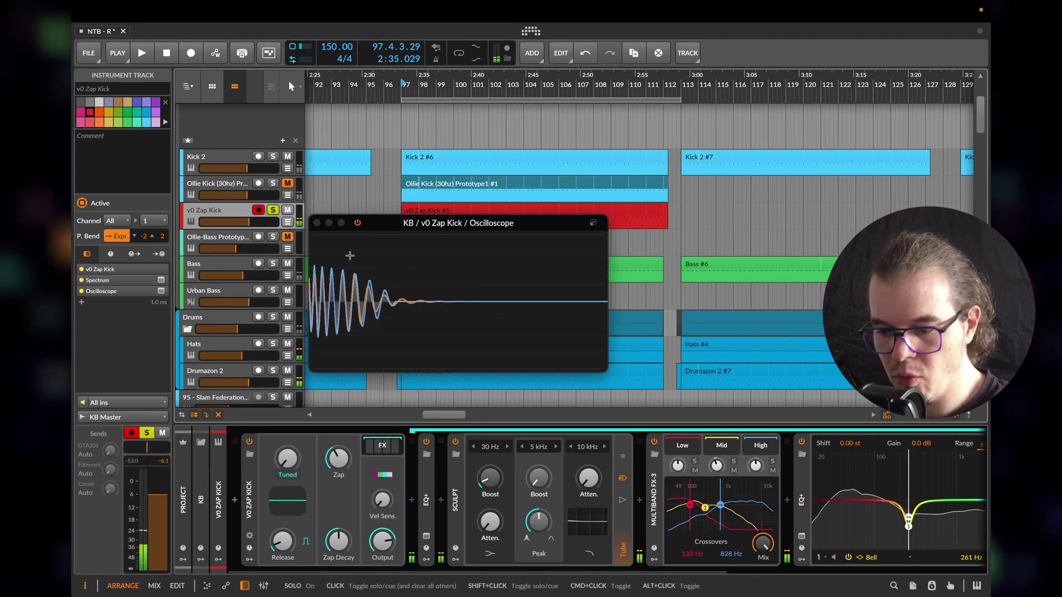
key("space")
key("space")
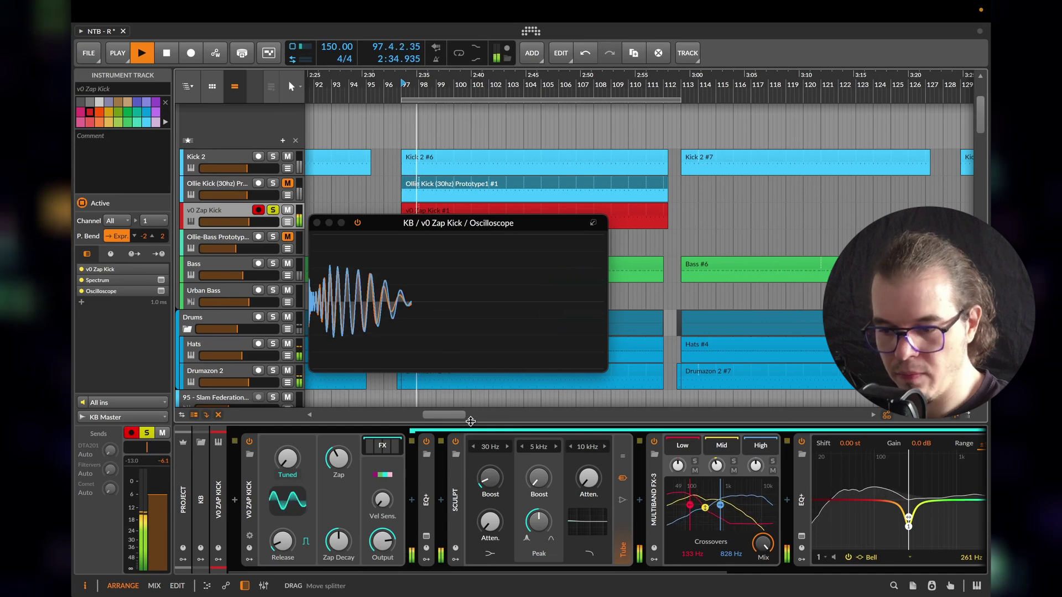
key("space")
left_click(273, 211)
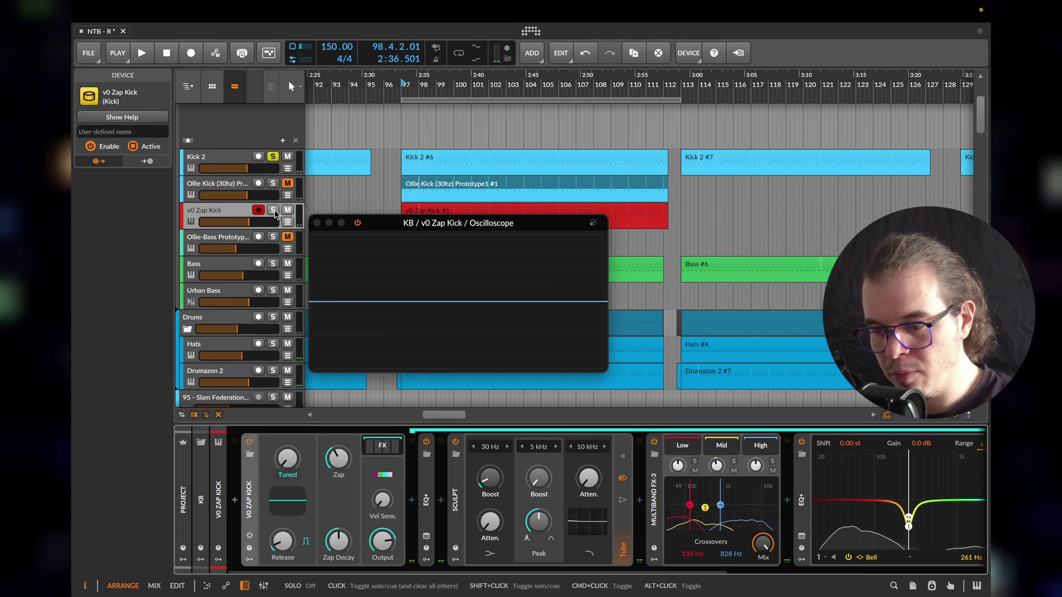